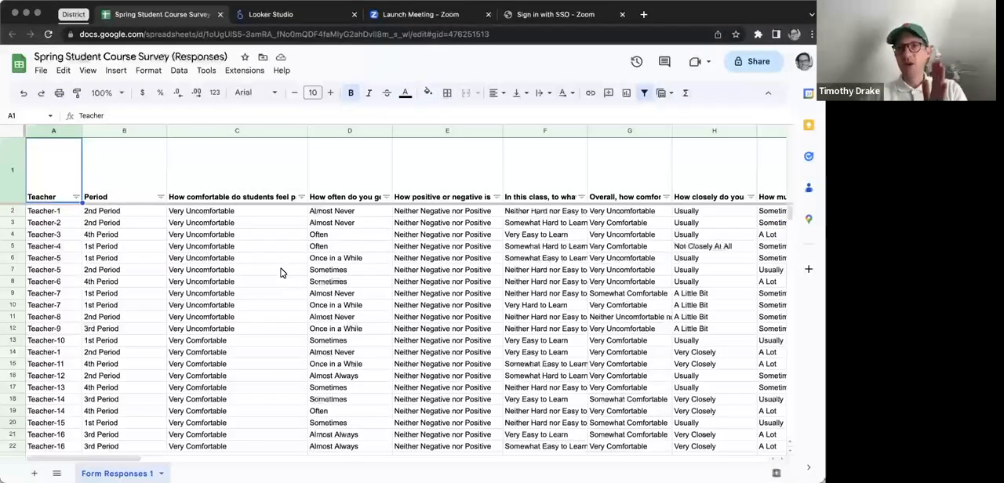
# Step: Look through the survey columns and the range of answers to the question about comfort participating in class
pyautogui.hscroll(2, 329, 275)
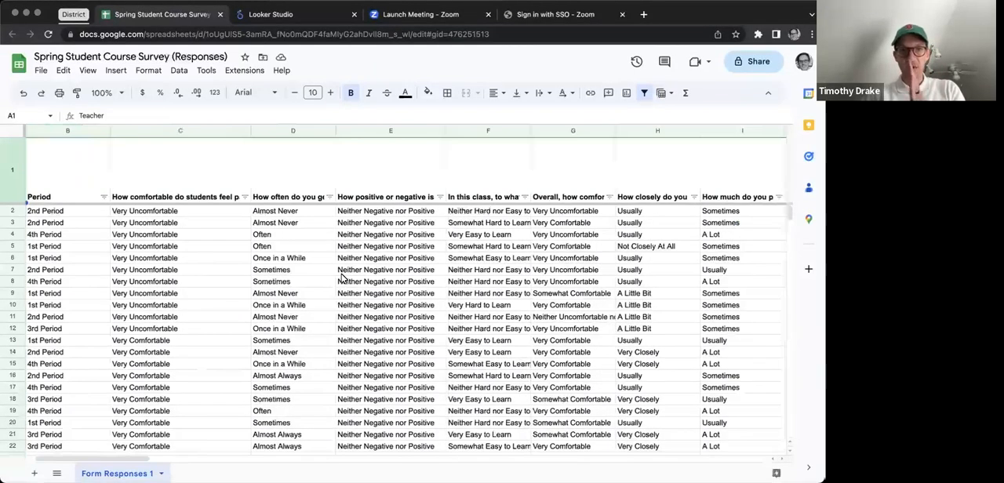
pyautogui.hscroll(2, 342, 277)
pyautogui.hscroll(-4, 342, 278)
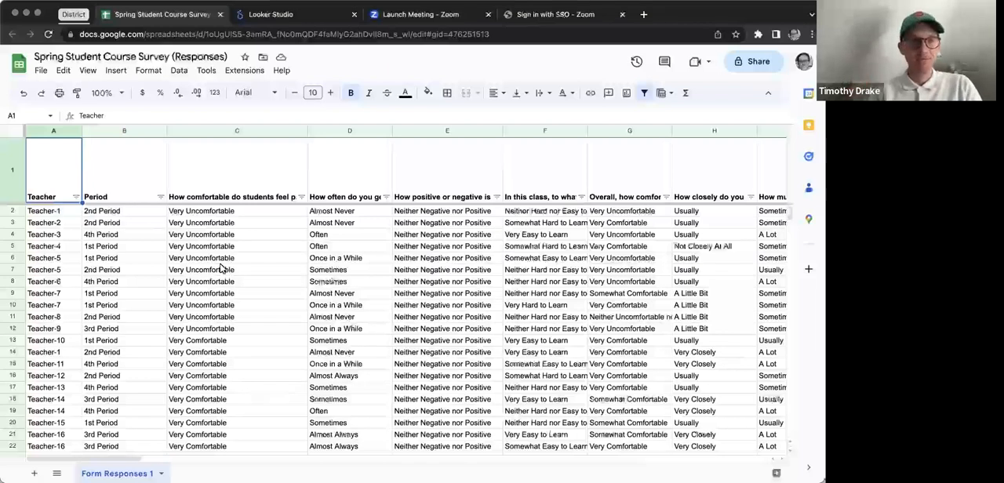
pyautogui.click(226, 192)
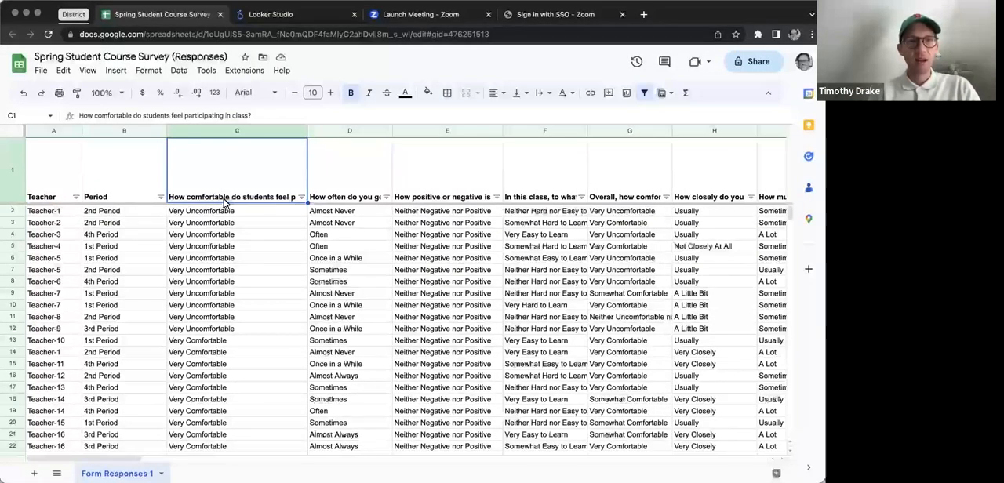
pyautogui.click(215, 214)
pyautogui.scroll(-7, 216, 304)
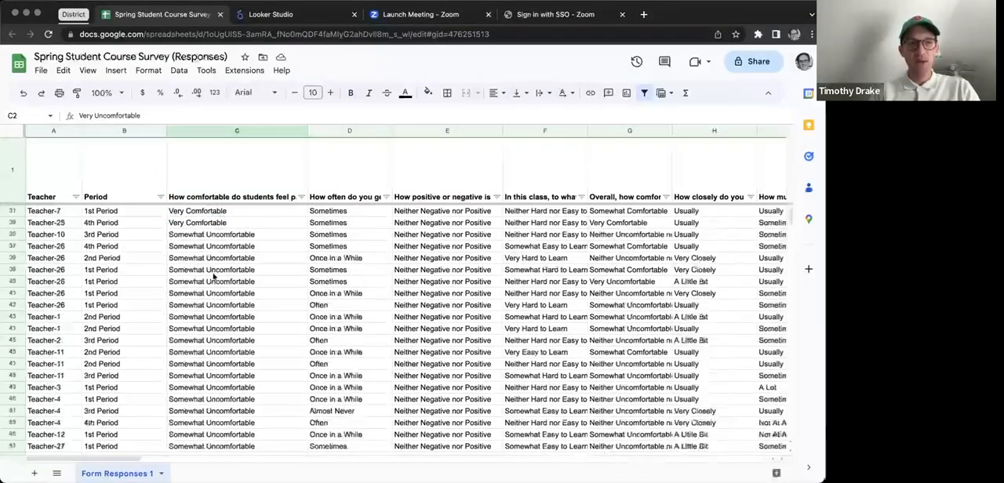
pyautogui.click(210, 237)
pyautogui.scroll(-2, 216, 328)
pyautogui.scroll(3, 215, 329)
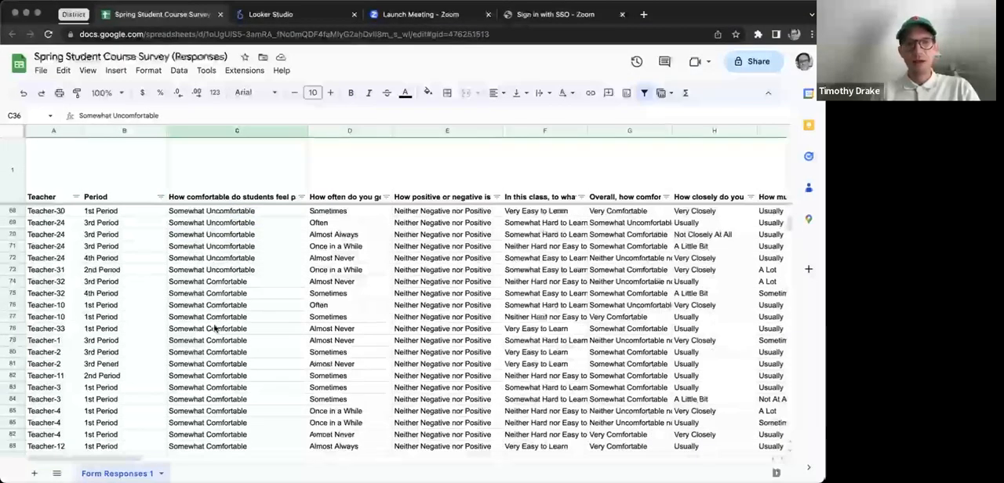
pyautogui.scroll(5, 214, 329)
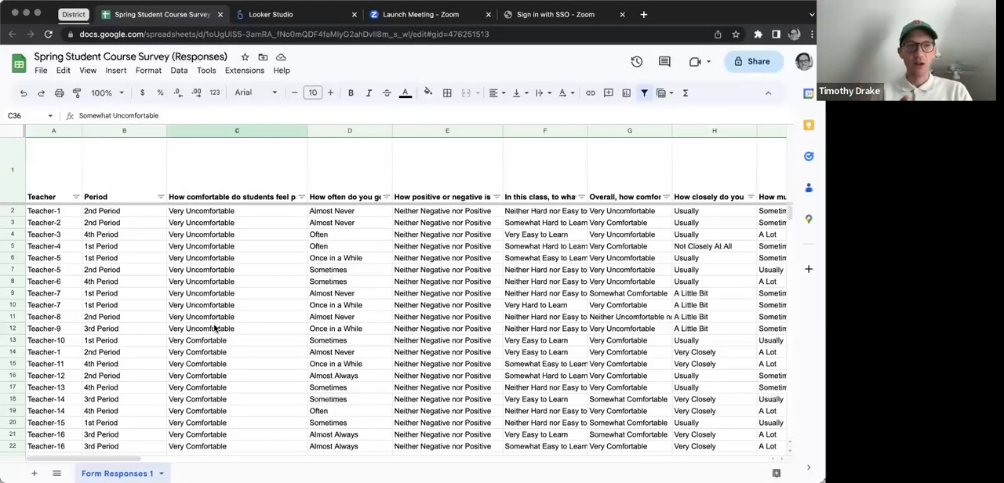
# Step: Insert a column directly after the class participation comfort question and copy that question's whole column into it
pyautogui.click(350, 132)
pyautogui.rightClick(350, 132)
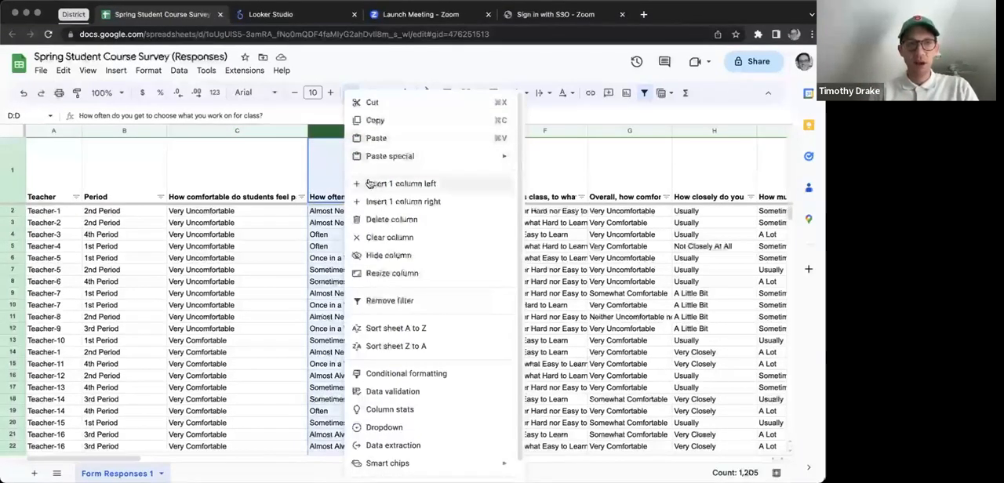
pyautogui.click(369, 183)
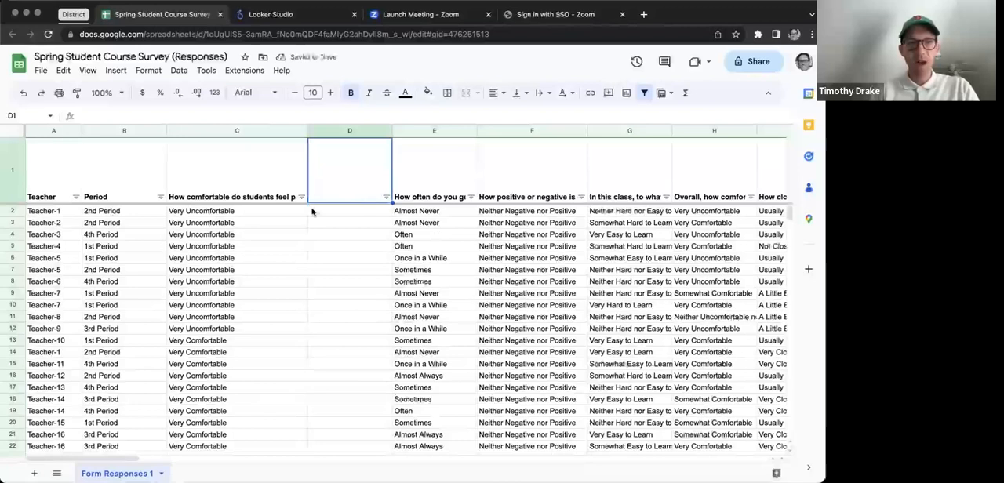
pyautogui.click(261, 131)
pyautogui.hotkey('ctrl', 'c')
pyautogui.click(327, 132)
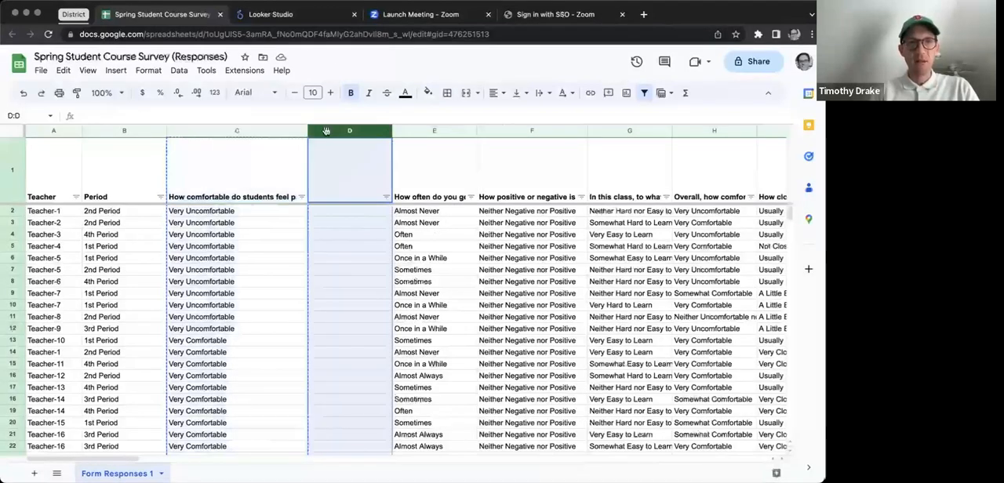
pyautogui.hotkey('ctrl', 'v')
# Step: Rename the header of the duplicated column in D1 as "Comfort (Number)"
pyautogui.click(365, 197)
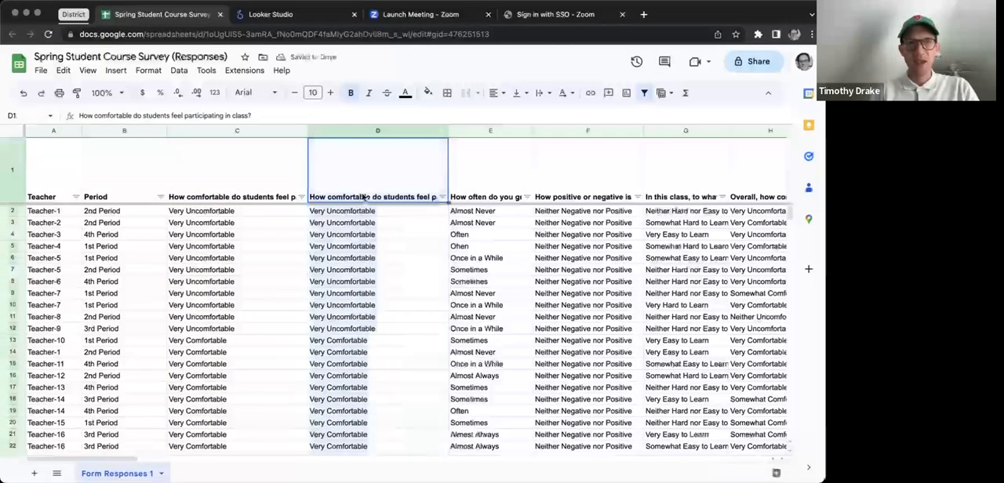
pyautogui.doubleClick(357, 197)
pyautogui.hotkey('ctrl', 'a')
pyautogui.write('Comof')
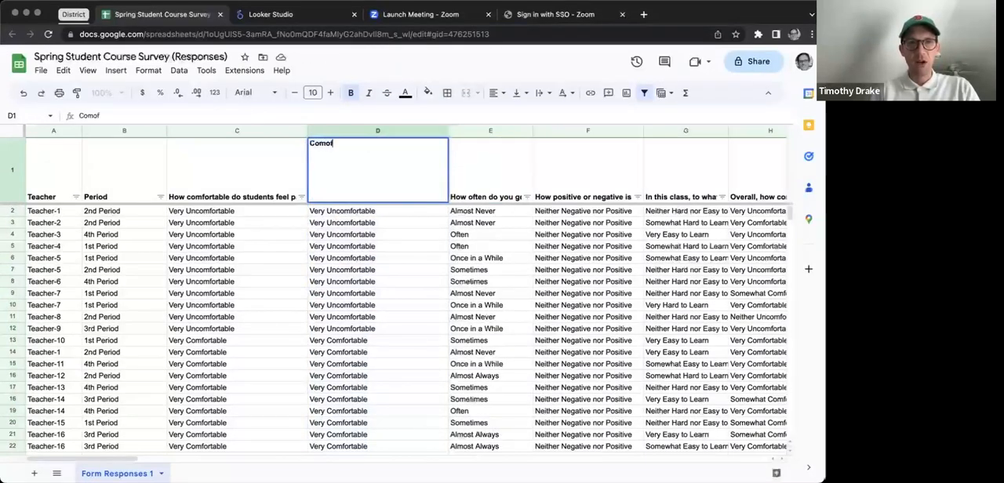
pyautogui.write('rt (Number)')
pyautogui.press('Return')
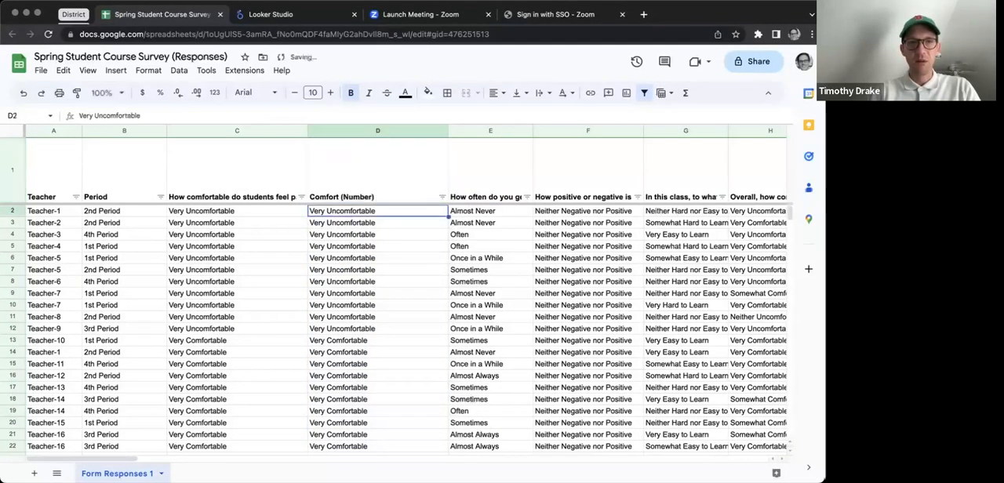
pyautogui.press('Down')
pyautogui.press('Up')
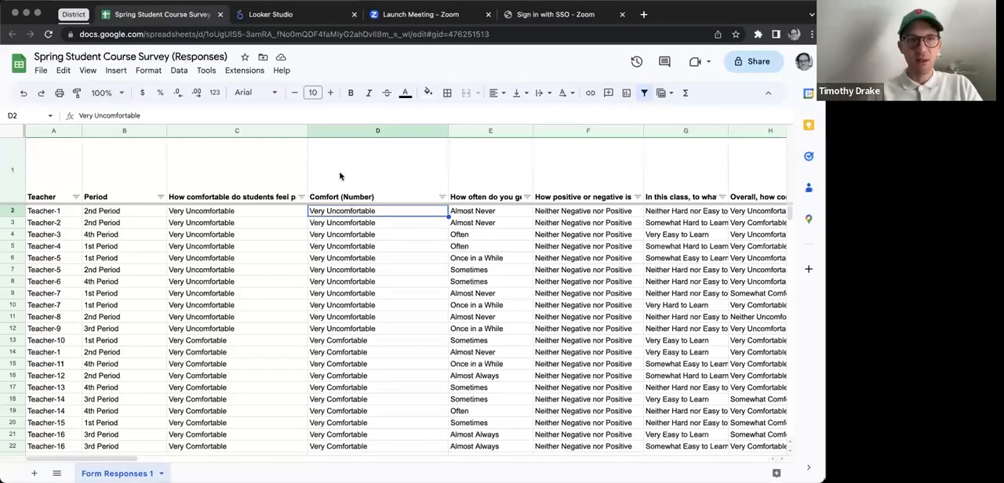
# Step: Replace all occurrences of "Very Uncomfortable" with 1 in the Comfort (Number) column only
pyautogui.click(354, 130)
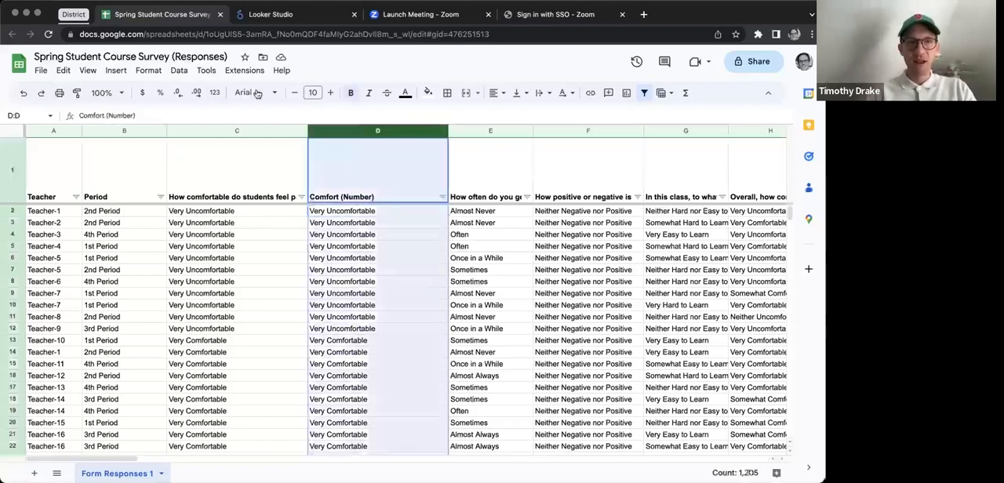
pyautogui.click(67, 70)
pyautogui.click(94, 263)
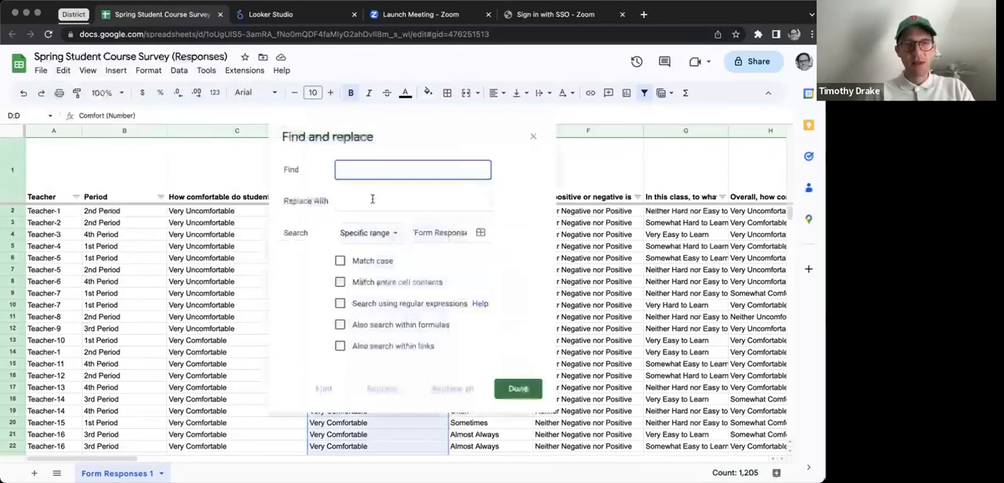
pyautogui.write('Very C')
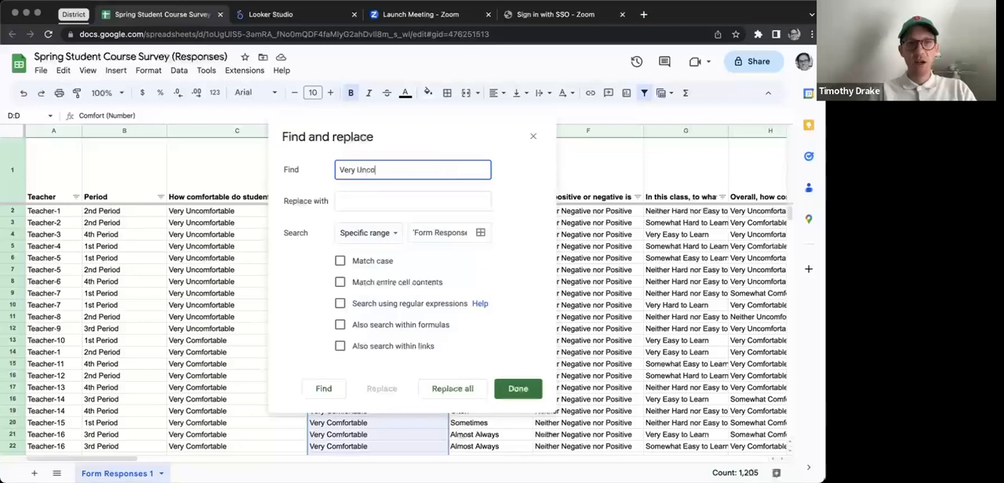
pyautogui.click(370, 200)
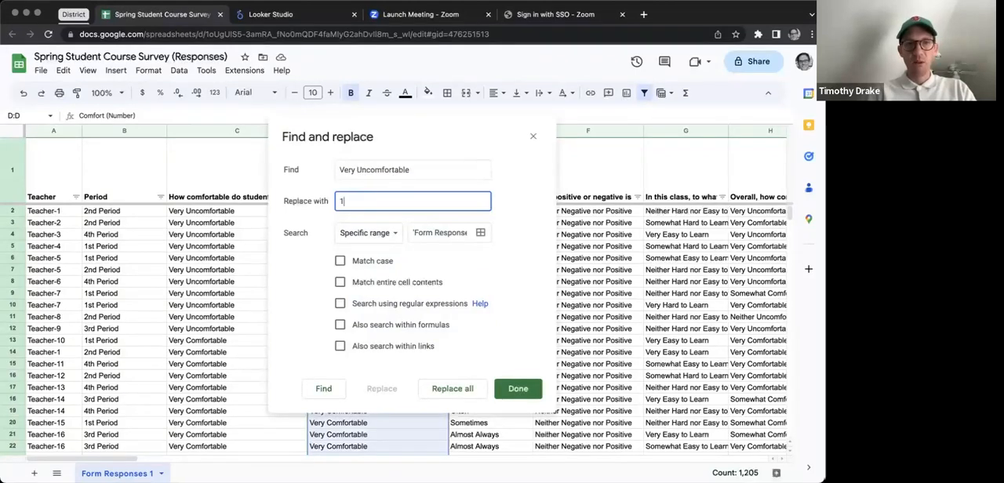
pyautogui.click(453, 388)
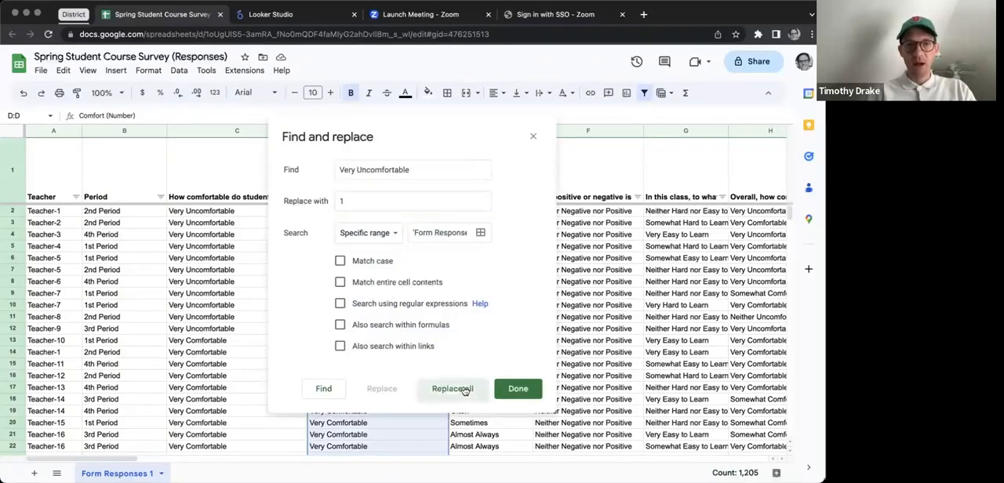
# Step: Replace all occurrences of "Somewhat Uncomfortable" with 2 in the Comfort (Number) column
pyautogui.click(383, 169)
pyautogui.doubleClick(354, 170)
pyautogui.write('Somewhat')
pyautogui.click(341, 203)
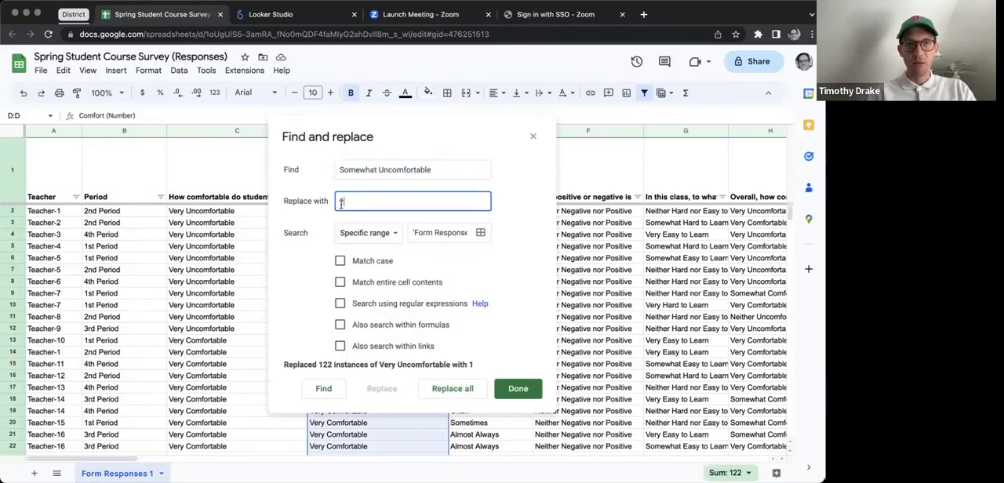
pyautogui.write('2')
pyautogui.click(427, 387)
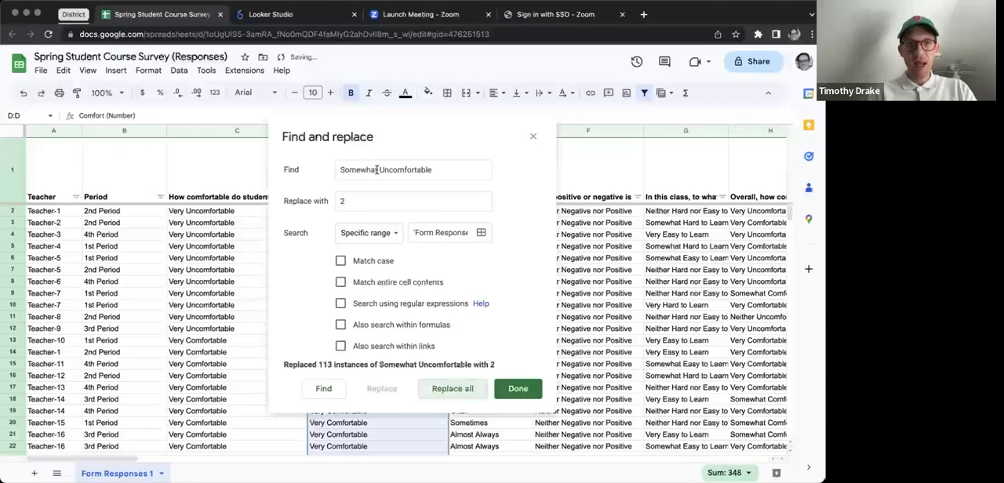
# Step: Replace all occurrences of "Somewhat Comfortable" with 4 in the Comfort (Number) column
pyautogui.click(340, 169)
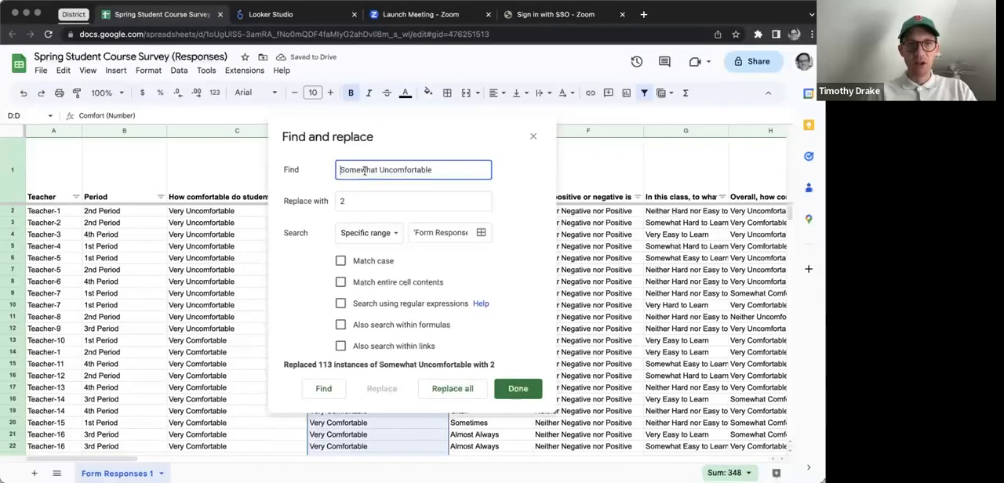
pyautogui.moveTo(381, 169); pyautogui.dragTo(392, 170)
pyautogui.press('BackSpace')
pyautogui.click(347, 201)
pyautogui.write('4')
pyautogui.click(473, 392)
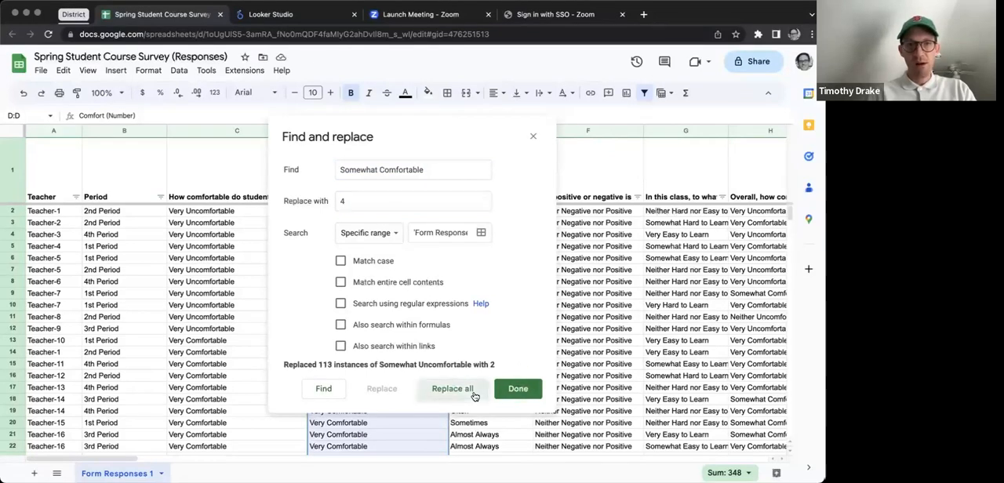
# Step: Replace all occurrences of "Very Comfortable" with 5 in the Comfort (Number) column
pyautogui.doubleClick(369, 170)
pyautogui.write('Very')
pyautogui.click(338, 201)
pyautogui.write('5')
pyautogui.click(449, 388)
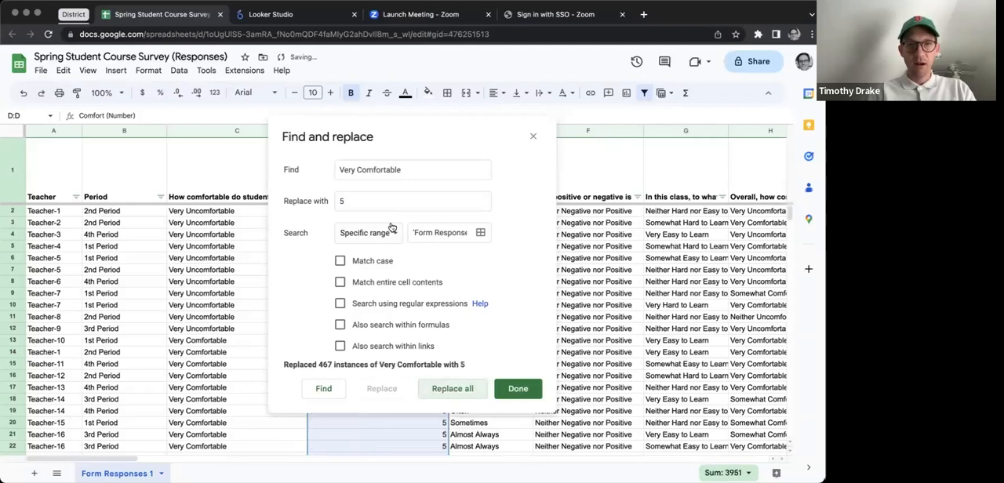
# Step: Replace all occurrences of "Neither Uncomfortable nor Comfortable" with 3 in the Comfort (Number) column and close Find and replace
pyautogui.doubleClick(354, 169)
pyautogui.write('Neither')
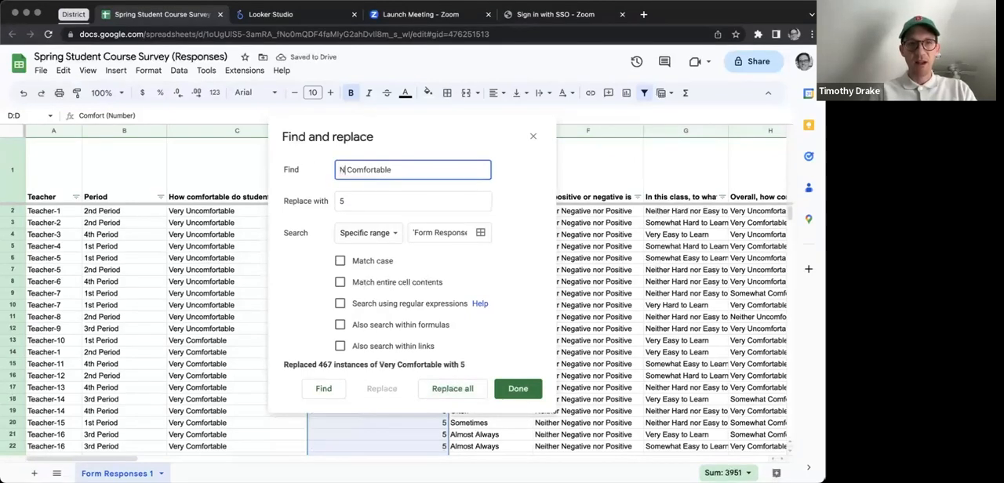
pyautogui.doubleClick(385, 170)
pyautogui.write('Uncomfortable')
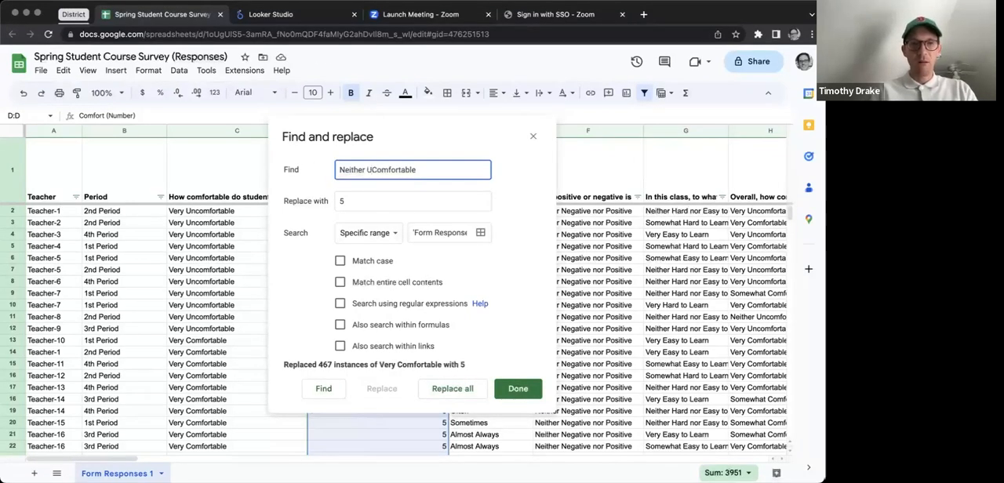
pyautogui.click(385, 170)
pyautogui.press('BackSpace')
pyautogui.press('BackSpace')
pyautogui.write('Uncomfortable nor')
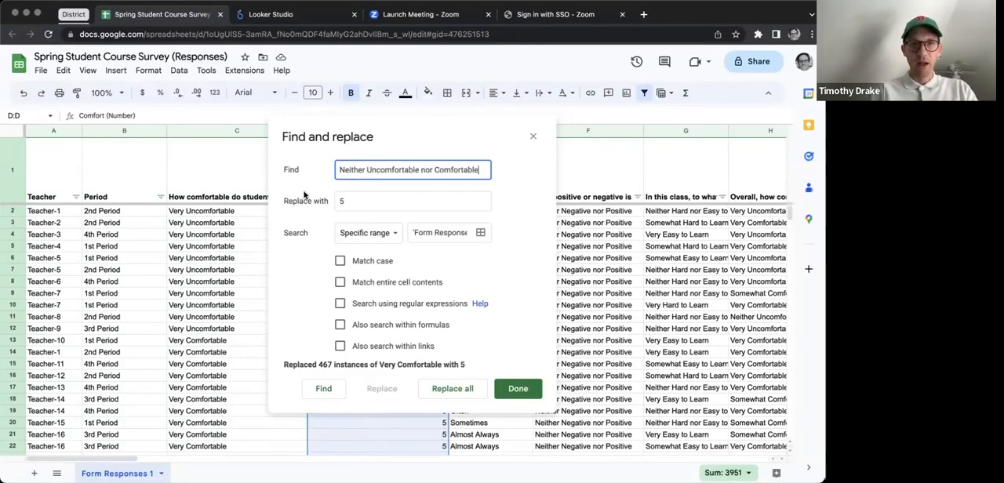
pyautogui.click(349, 200)
pyautogui.press('BackSpace')
pyautogui.write('3')
pyautogui.click(457, 389)
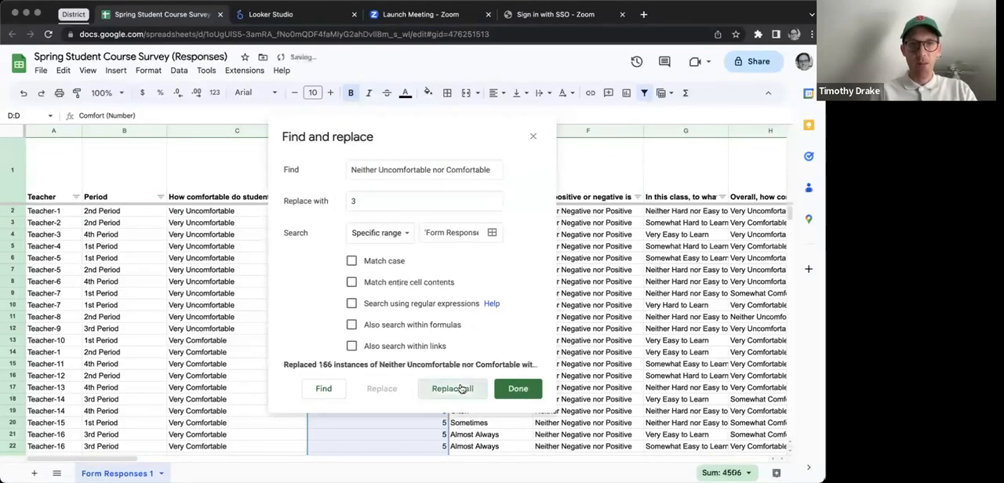
pyautogui.click(532, 136)
# Step: Narrow the Comfort (Number) column so it takes up less width beside the original question
pyautogui.click(380, 245)
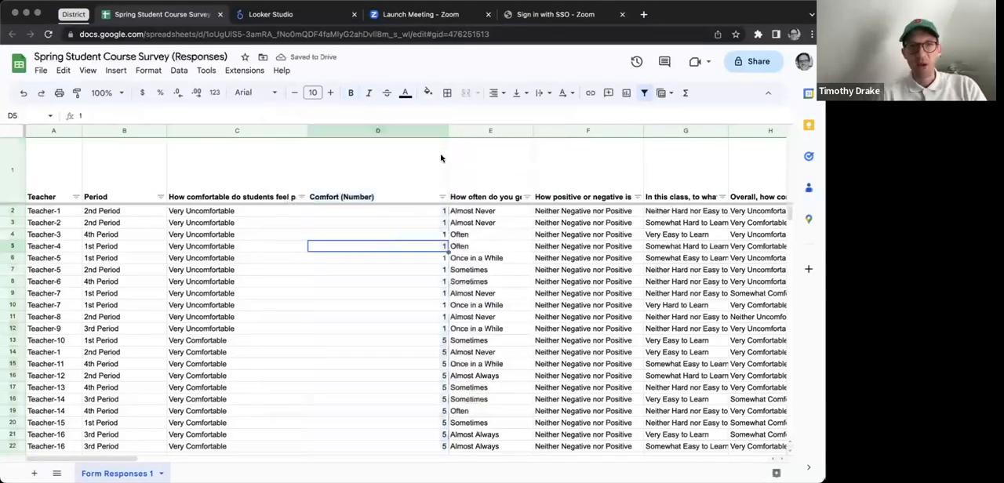
pyautogui.moveTo(447, 132); pyautogui.dragTo(395, 131)
pyautogui.click(248, 196)
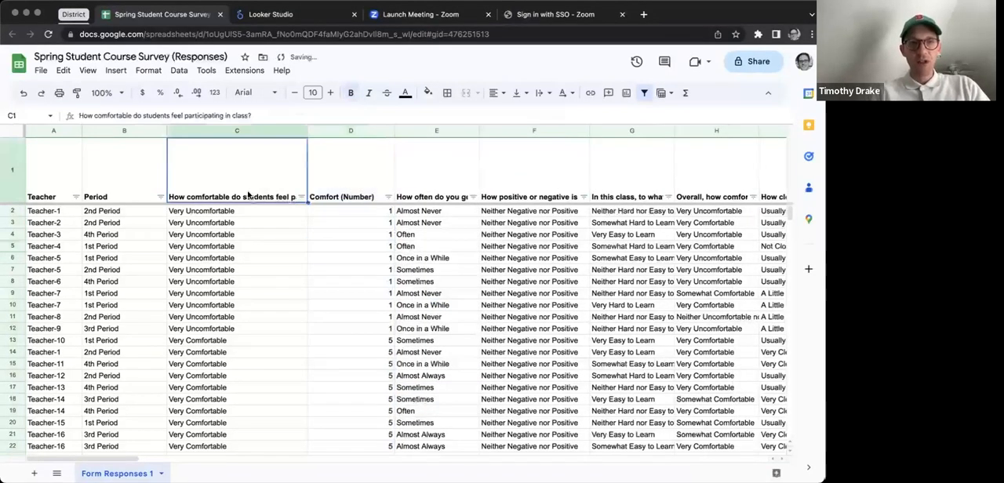
pyautogui.click(345, 198)
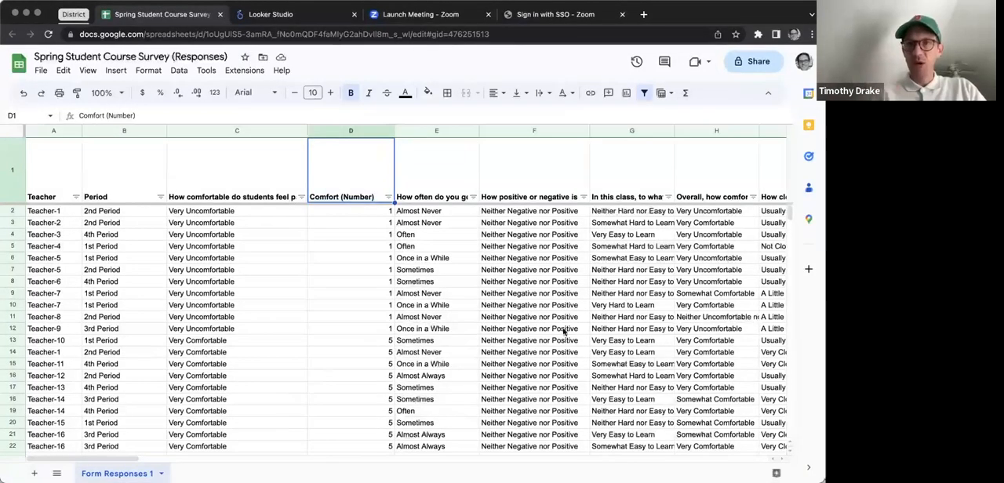
# Step: Below the last response, list "Very Uncomforable", "Somewhat Uncomfortable" and "Neither" in cells C1207 to C1209
pyautogui.moveTo(790, 214); pyautogui.dragTo(790, 413)
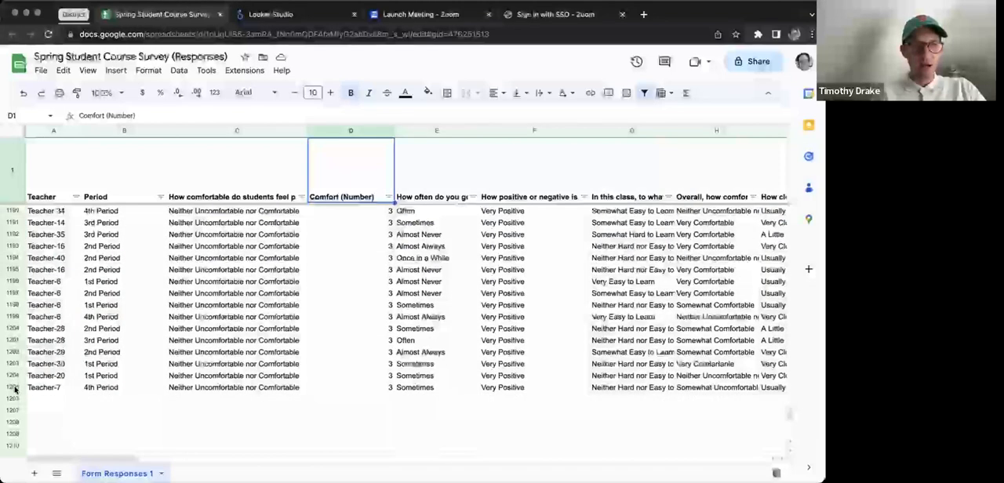
pyautogui.click(285, 410)
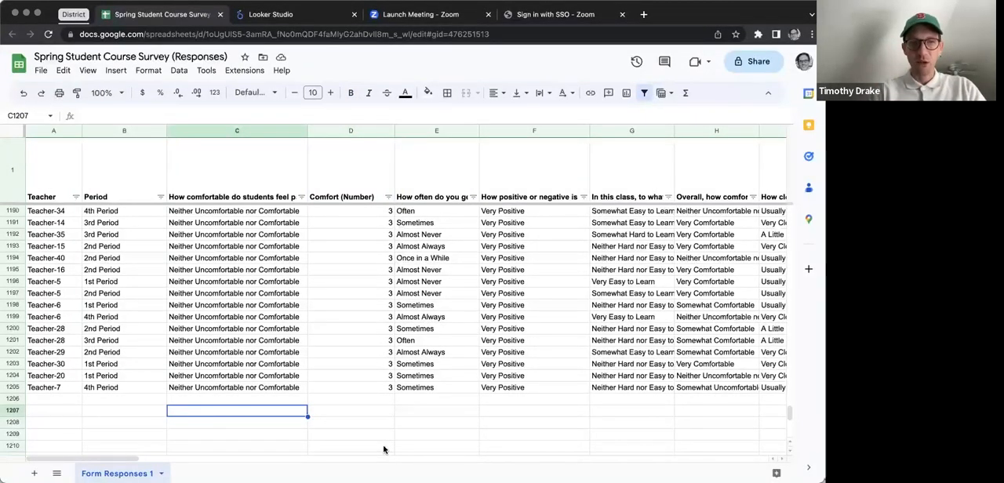
pyautogui.write('Very ')
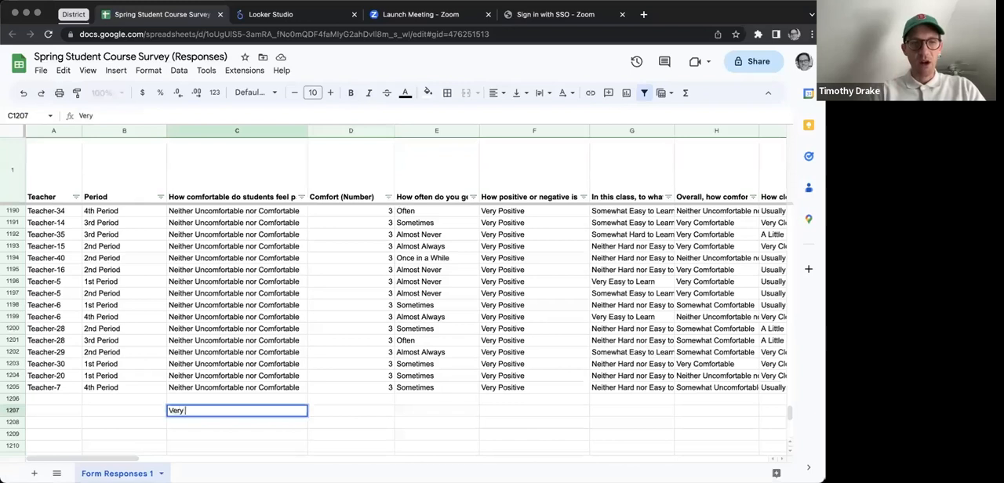
pyautogui.write('Uncomfortable')
pyautogui.press('Return')
pyautogui.write('Somewhat Uncomfortable')
pyautogui.press('Return')
pyautogui.write('Neither')
pyautogui.press('Return')
# Step: Complete the rating list with "Somewhat Comfortable" in C1210 and "Very Comfortable" in C1211
pyautogui.write('Somewhat')
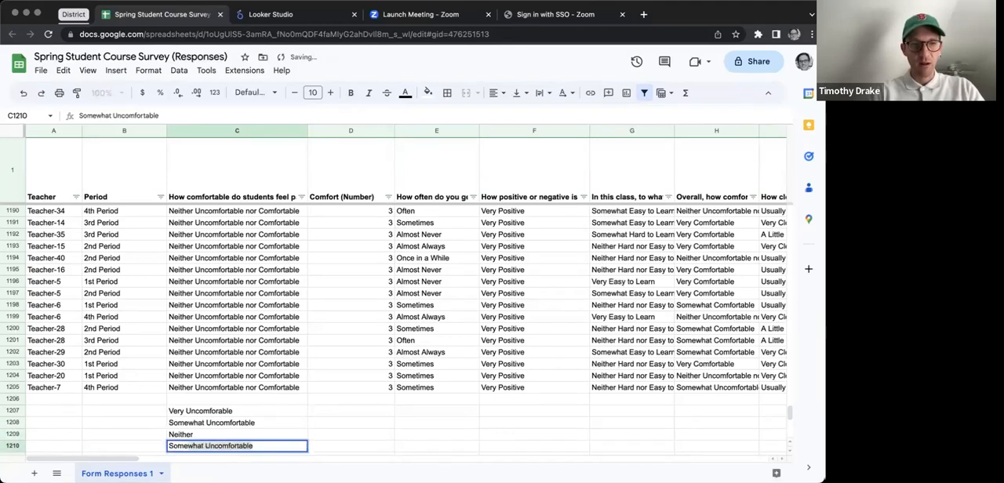
pyautogui.write(' Comfortable')
pyautogui.press('Return')
pyautogui.write('Very Comfortable')
pyautogui.press('Up')
pyautogui.press('Up')
pyautogui.press('Up')
pyautogui.press('Up')
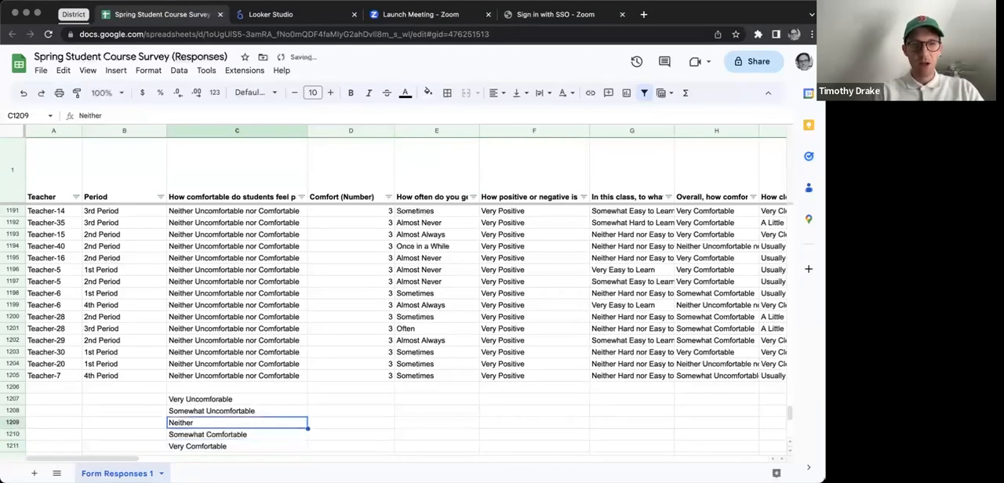
# Step: In D1207, enter a COUNTIF formula that counts the "Very Uncomfortable" answers in C2:C1205
pyautogui.press('Right')
pyautogui.write('=')
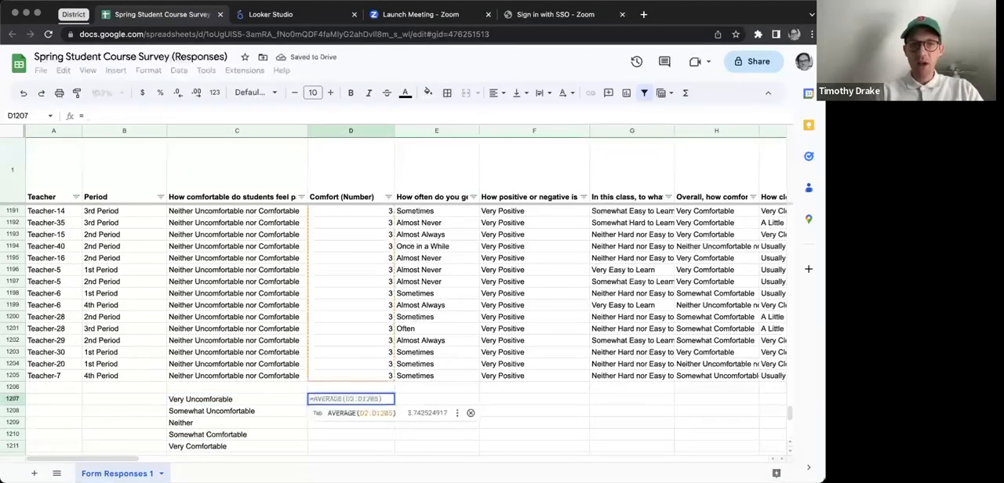
pyautogui.write('countif(')
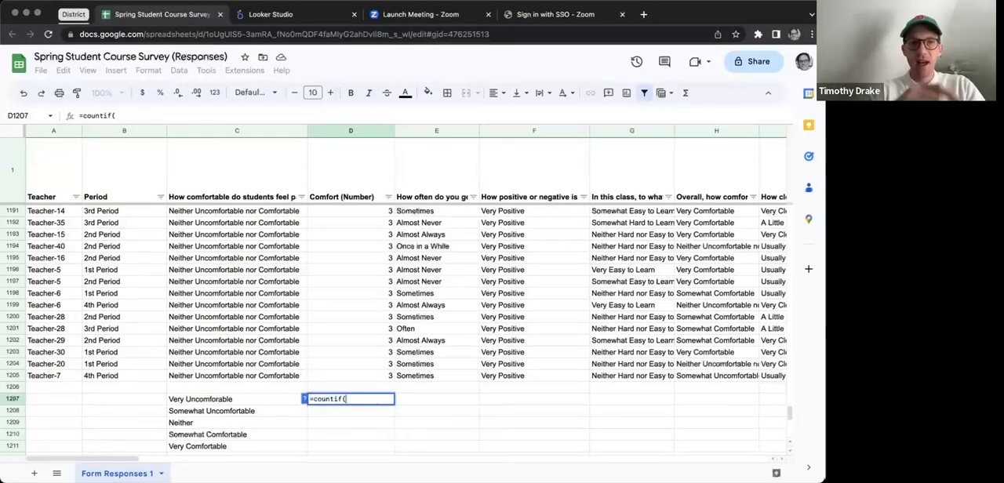
pyautogui.write('C2')
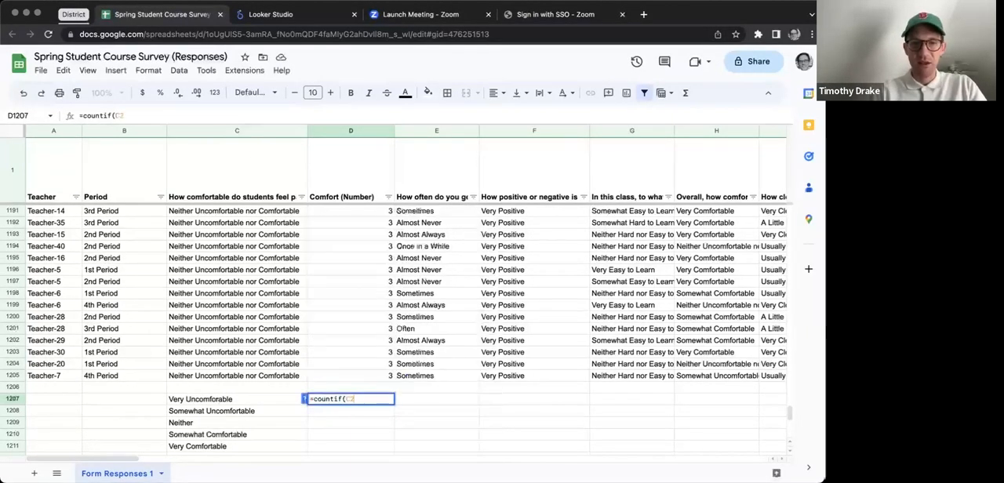
pyautogui.write(':C1205')
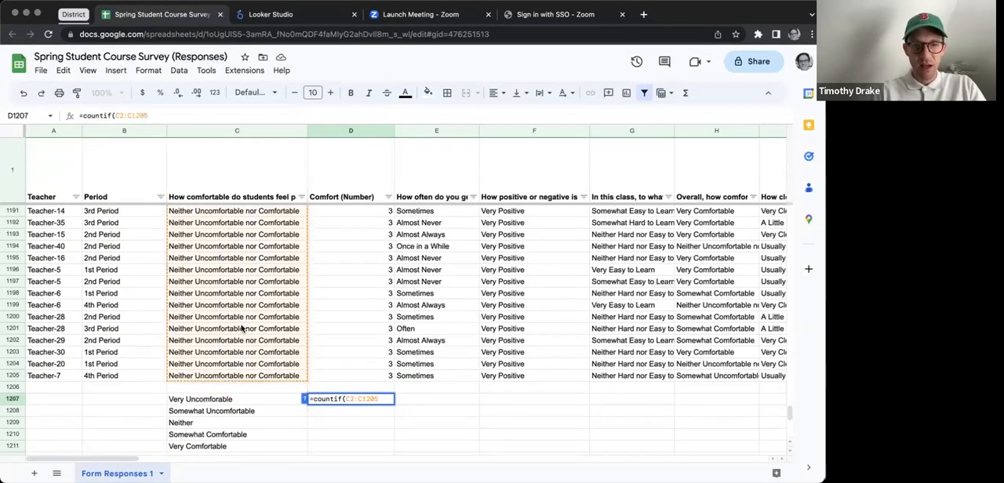
pyautogui.write(',')
pyautogui.click(200, 399)
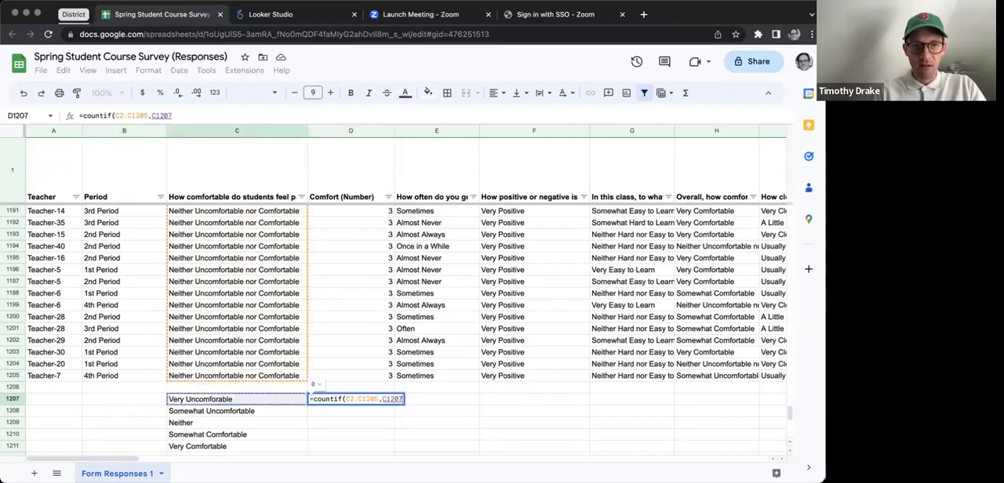
pyautogui.press('BackSpace')
pyautogui.press('BackSpace')
pyautogui.press('BackSpace')
pyautogui.press('BackSpace')
pyautogui.press('BackSpace')
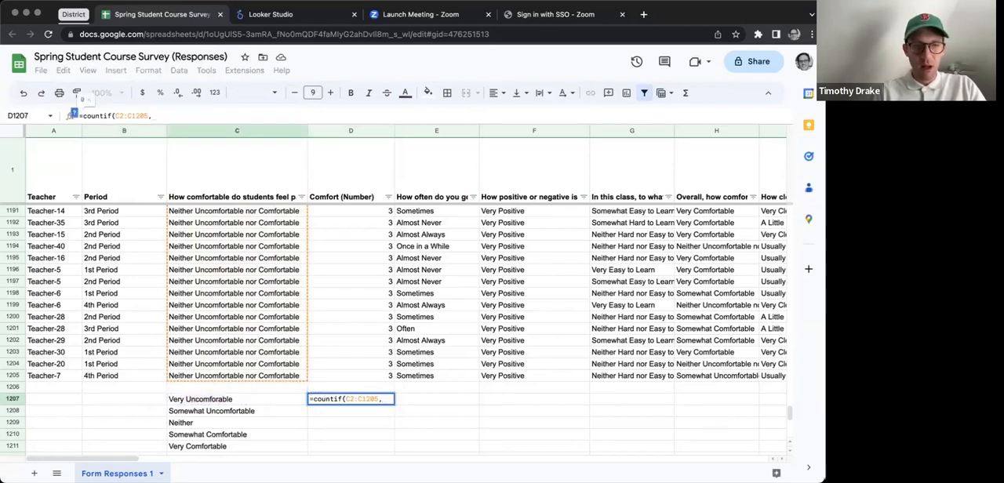
pyautogui.write('"Very ')
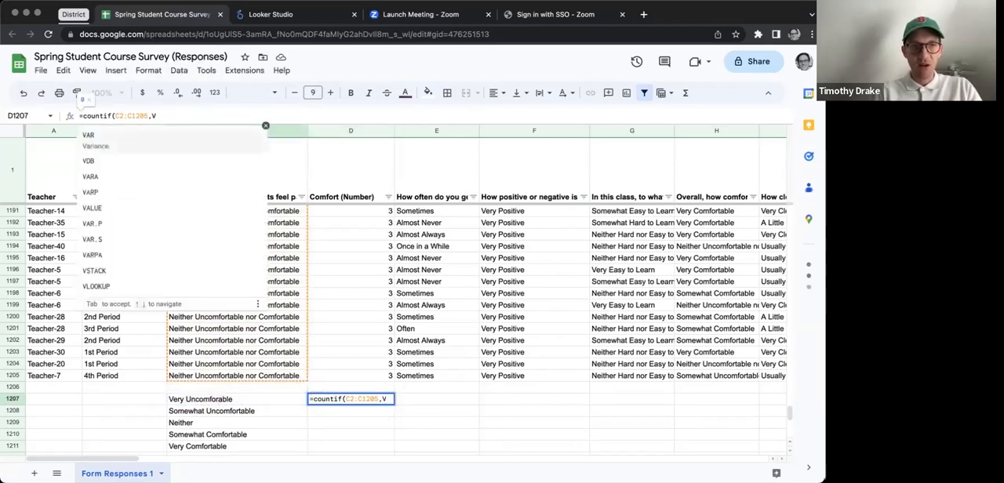
pyautogui.write('Uncomfortabl')
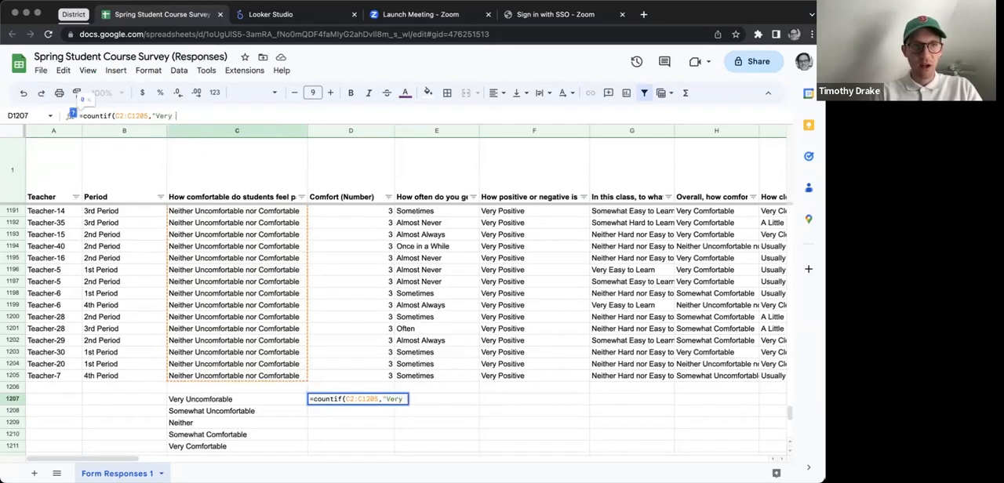
pyautogui.write('e"')
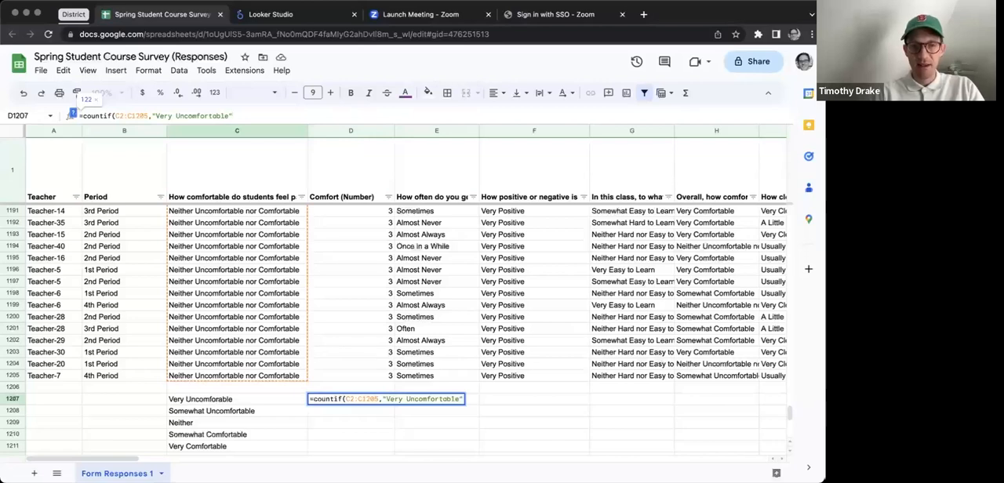
pyautogui.press('Return')
pyautogui.press('Up')
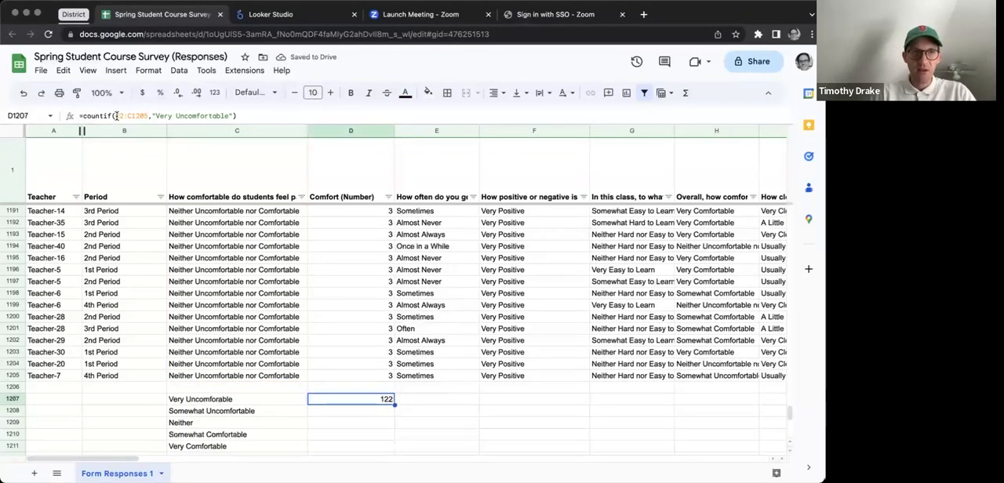
# Step: Make the D1207 formula's range absolute as $C$2:$C$1205 and fill the formula down to D1211
pyautogui.click(116, 116)
pyautogui.press('F4')
pyautogui.press('F4')
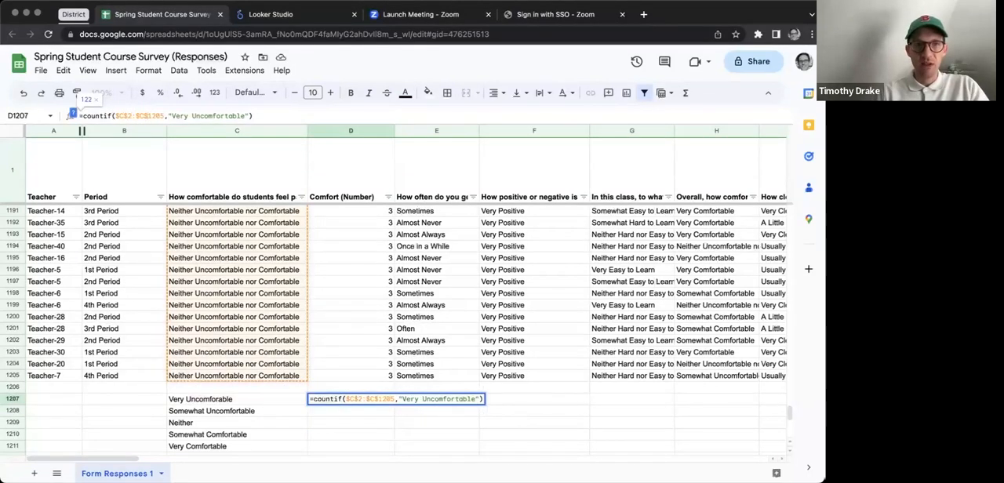
pyautogui.press('Return')
pyautogui.click(389, 399)
pyautogui.moveTo(390, 400); pyautogui.dragTo(390, 446)
# Step: Change the COUNTIF criterion in D1208 to "Somewhat Uncomfortable"
pyautogui.press('Down')
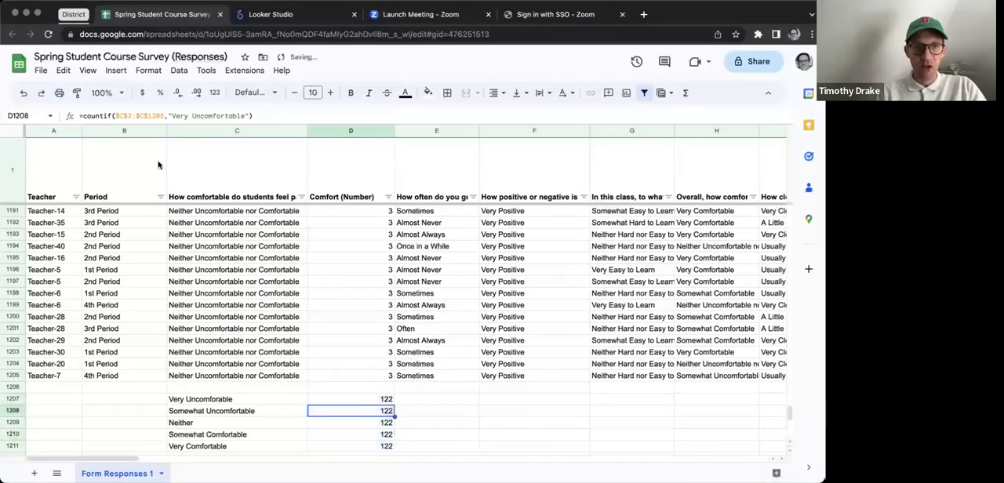
pyautogui.click(185, 116)
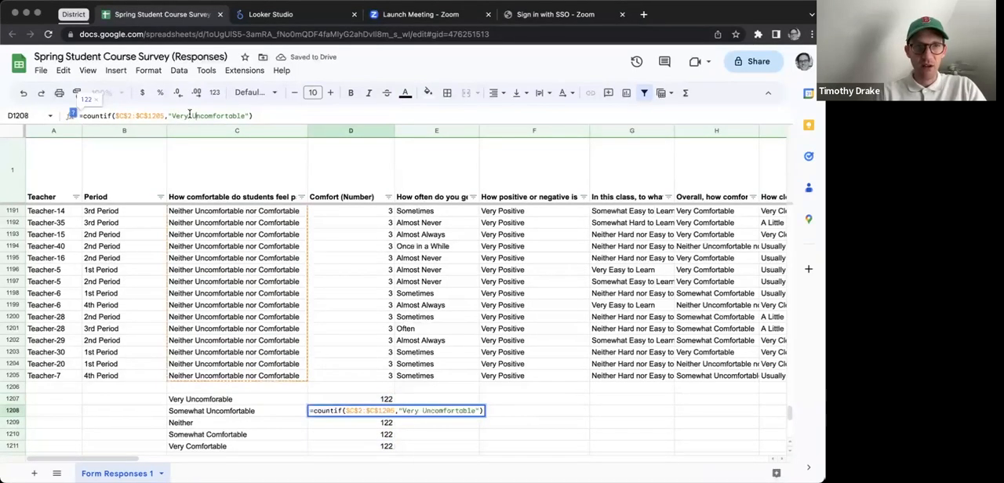
pyautogui.hotkey('shift', 'Right')
pyautogui.hotkey('shift', 'Right')
pyautogui.hotkey('shift', 'Right')
pyautogui.hotkey('shift', 'Right')
pyautogui.write('Somewhat')
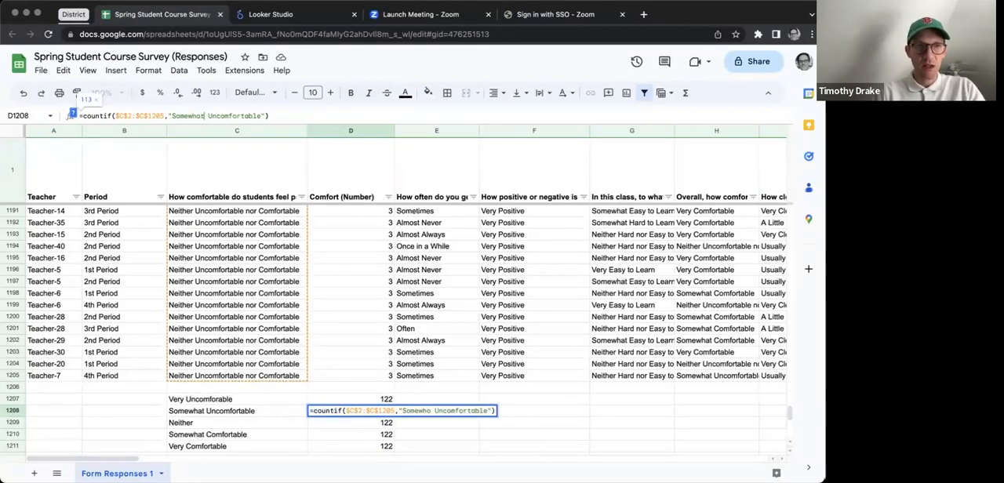
pyautogui.press('Return')
# Step: Change the COUNTIF criterion in D1209 to "Neither Uncomfortable nor Comfortable"
pyautogui.click(175, 117)
pyautogui.doubleClick(176, 116)
pyautogui.write('Neither Uncomfortable')
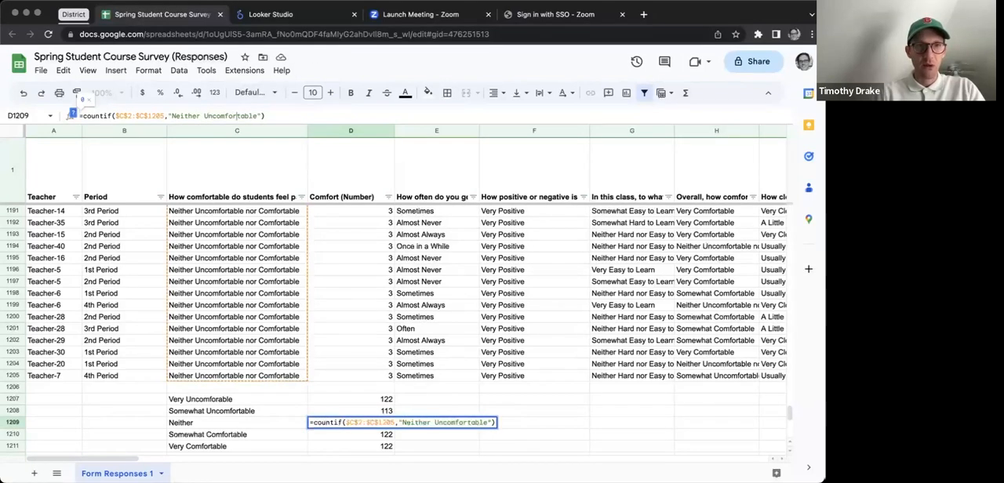
pyautogui.write(' nor Comfortable')
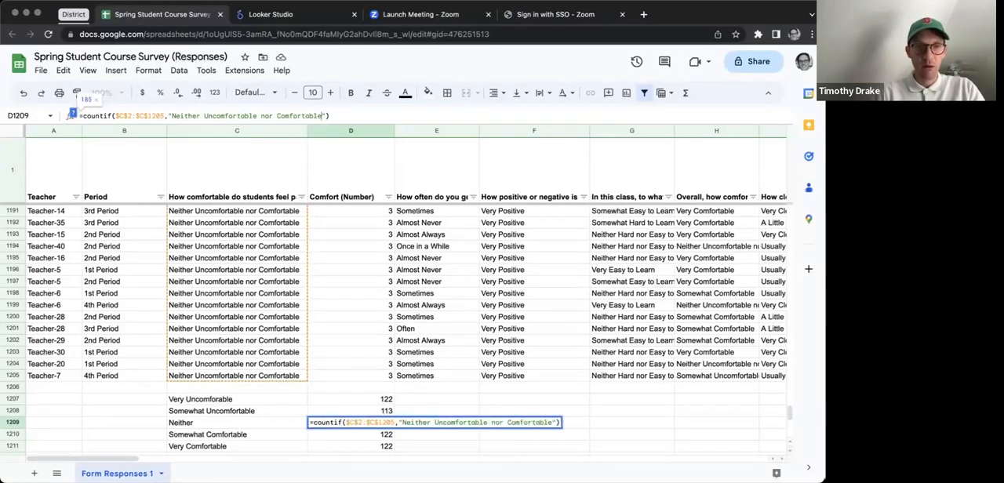
pyautogui.press('Return')
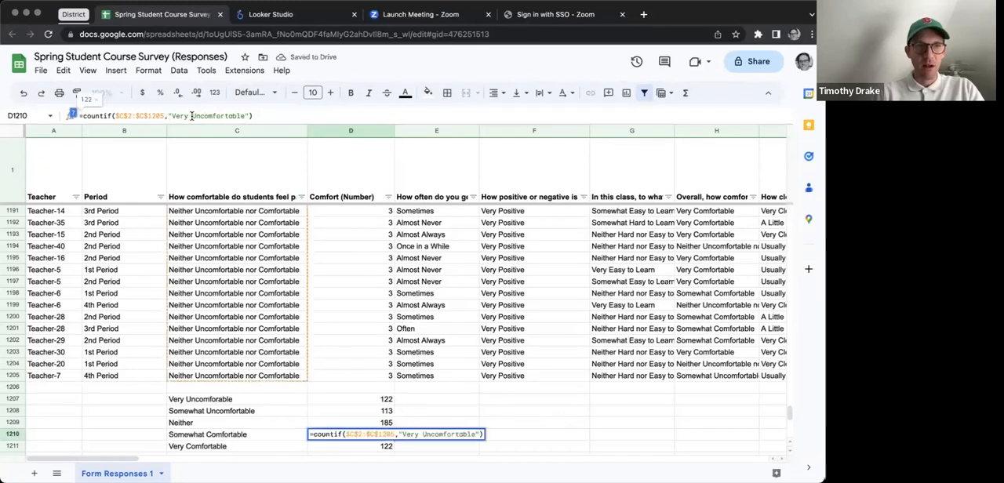
# Step: Change the COUNTIF criteria to "Somewhat Comfortable" in D1210 and "Very Comfortable" in D1211
pyautogui.doubleClick(187, 115)
pyautogui.write('Somewha')
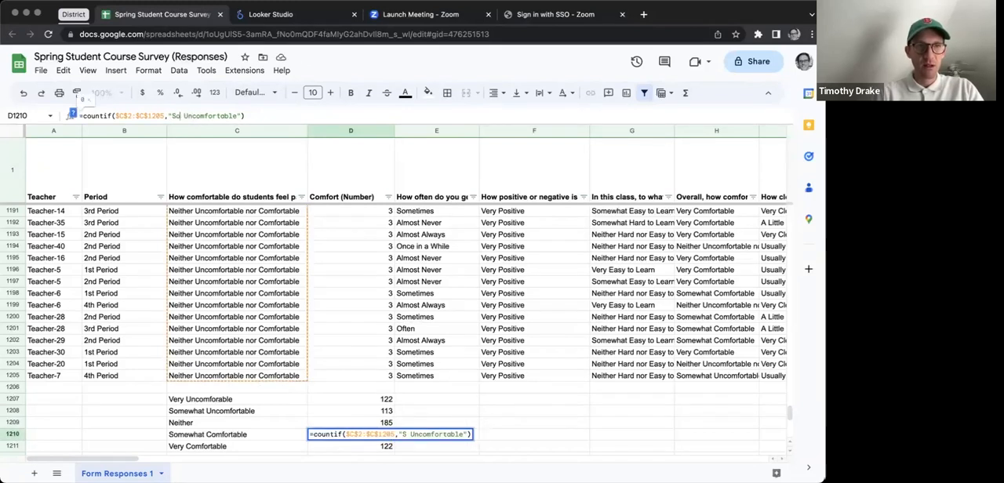
pyautogui.write('t')
pyautogui.moveTo(209, 115)
pyautogui.mouseDown()
pyautogui.moveTo(220, 115)
pyautogui.moveTo(194, 115)
pyautogui.moveTo(207, 115)
pyautogui.mouseUp()
pyautogui.write('C')
pyautogui.press('Return')
pyautogui.write('C')
pyautogui.press('Return')
# Step: Review the count formulas in D1207 to D1211 against the participation question in column C's header
pyautogui.press('Up')
pyautogui.press('Up')
pyautogui.press('Up')
pyautogui.press('Up')
pyautogui.press('Up')
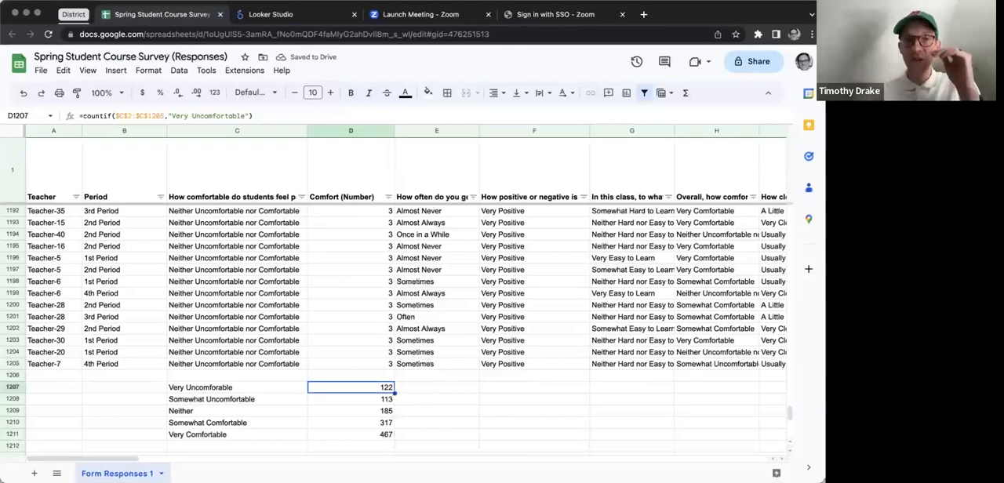
pyautogui.click(232, 188)
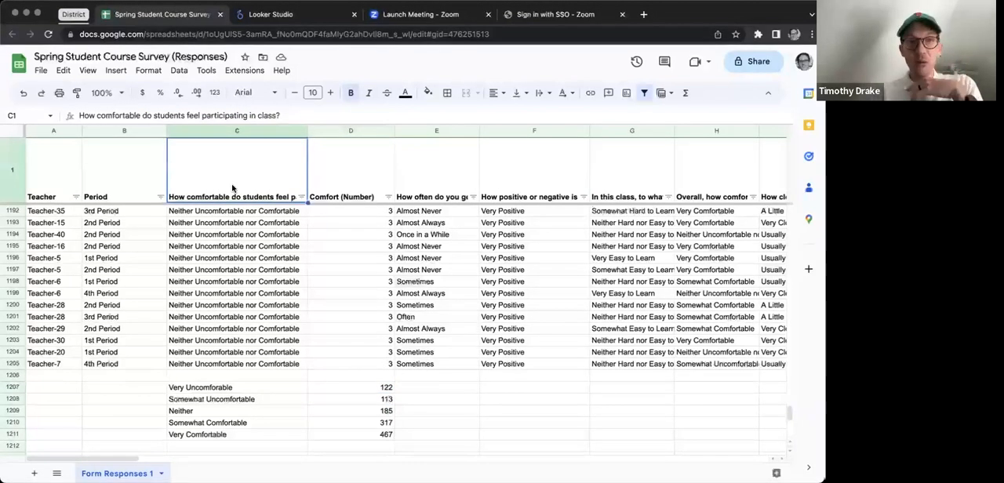
pyautogui.click(379, 390)
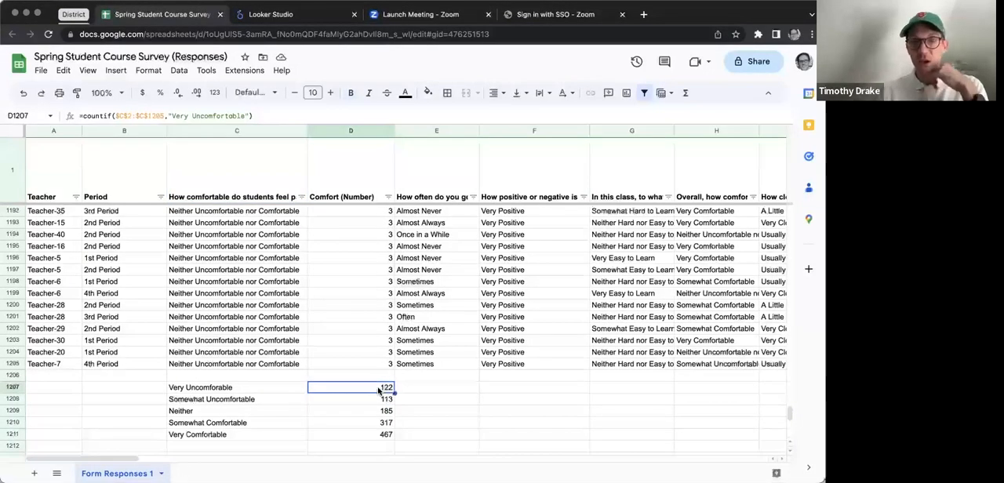
pyautogui.press('Down')
pyautogui.press('Down')
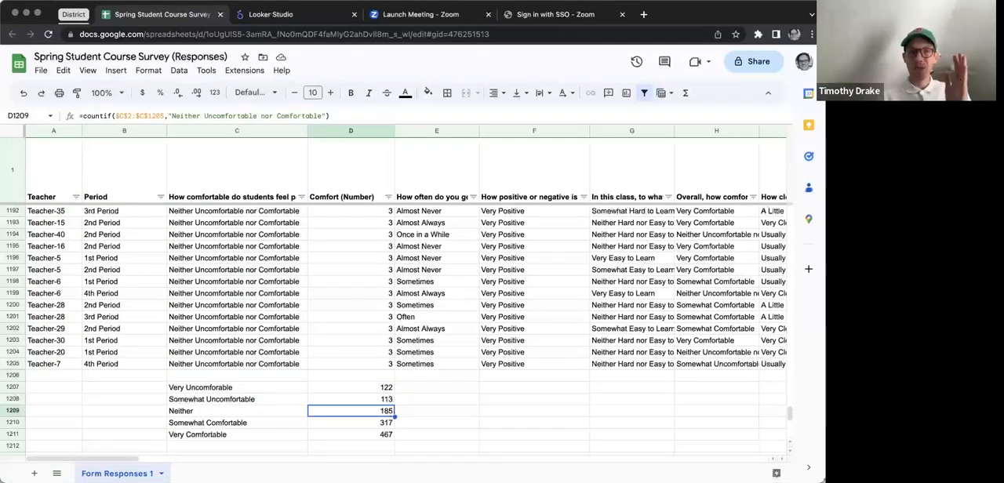
pyautogui.press('Down')
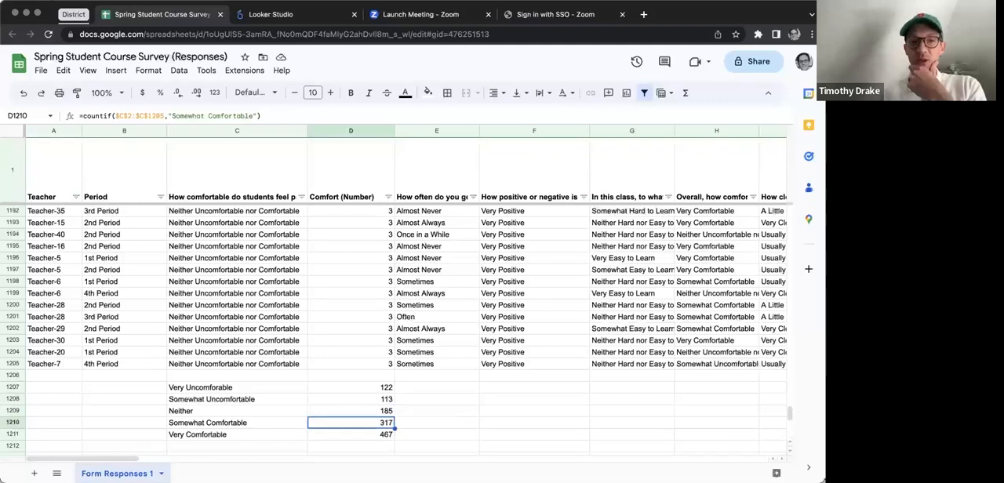
pyautogui.press('Down')
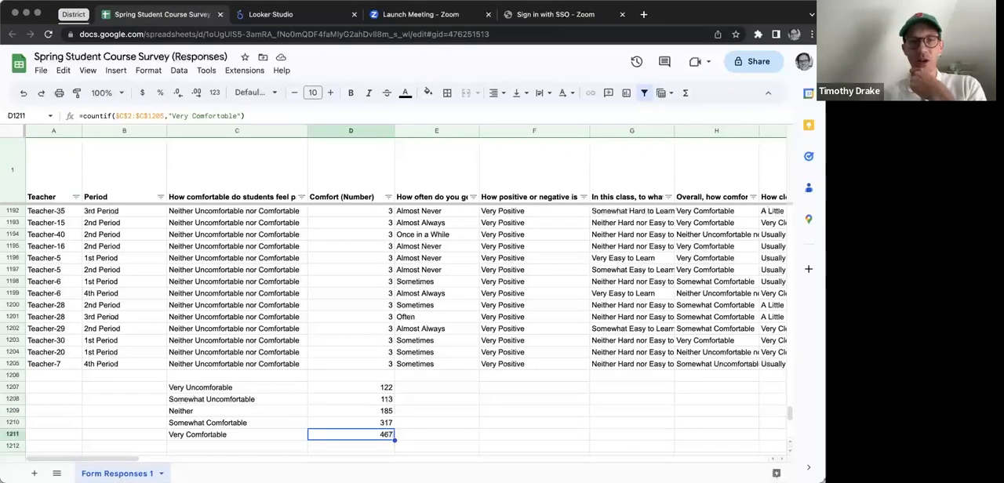
# Step: Add the label "Mean" in C1212 below the rating list
pyautogui.press('Down')
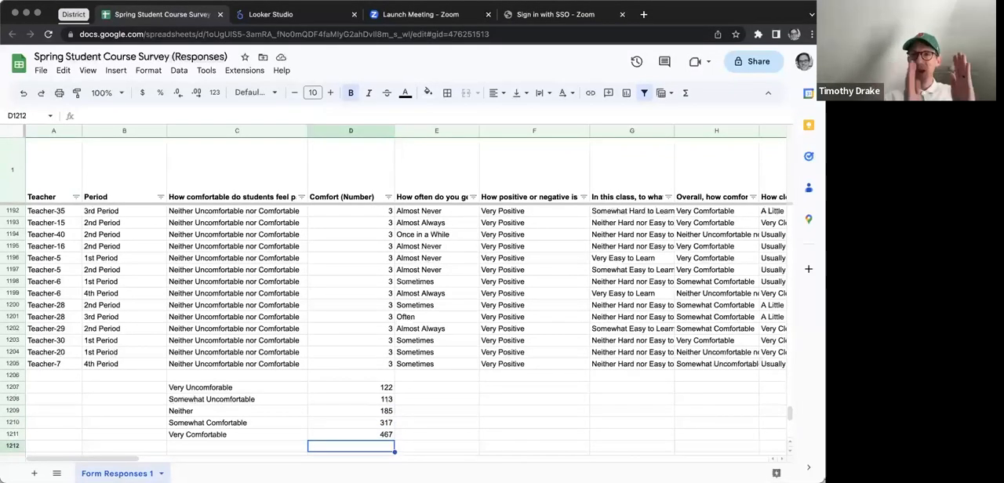
pyautogui.press('Left')
pyautogui.write('Mean')
pyautogui.press('Tab')
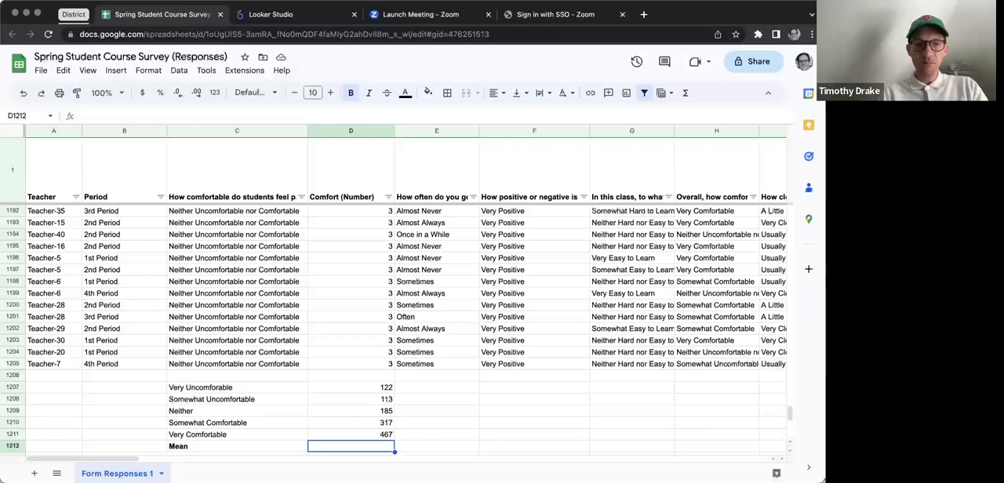
# Step: Calculate the mean of the Comfort (Number) scores D2:D1205 in D1212 with the AVERAGE function
pyautogui.write('=average(')
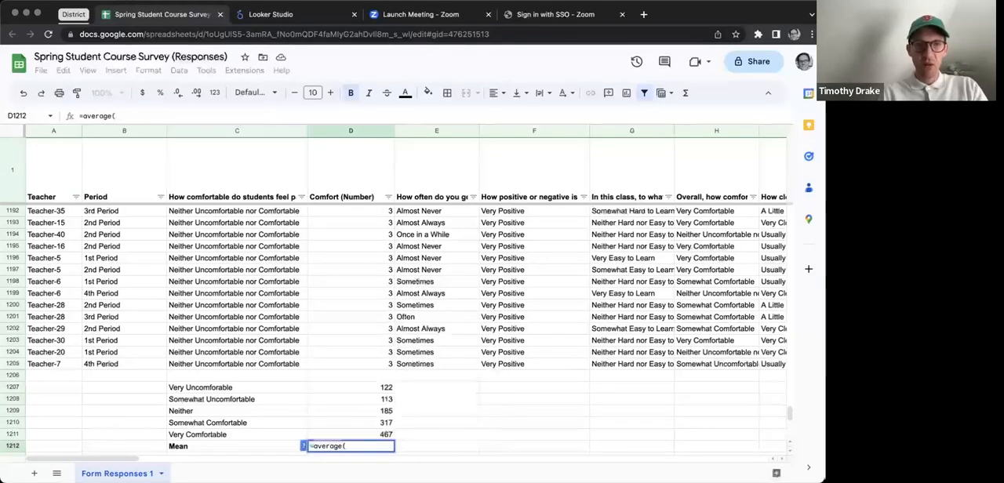
pyautogui.write('D2:D1205')
pyautogui.press('Return')
pyautogui.press('Up')
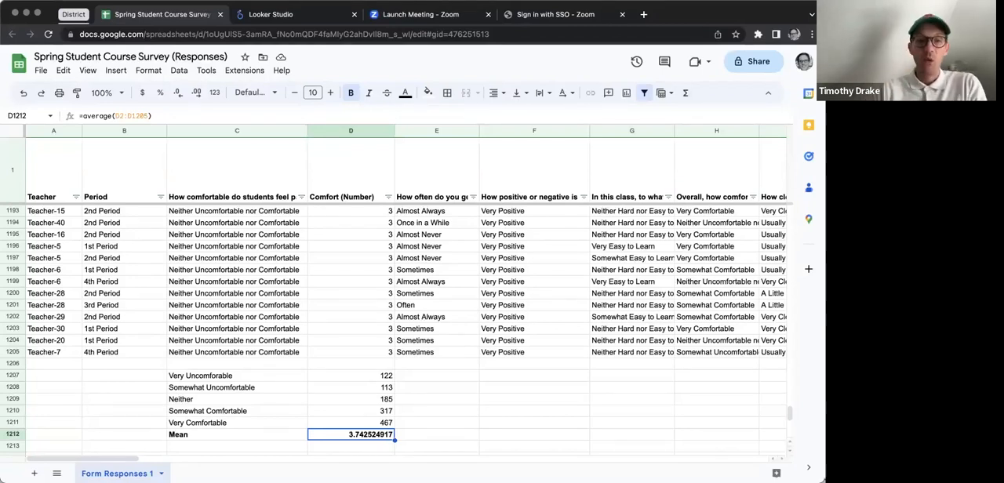
# Step: Examine the rating labels and counts in C1207:D1211 together with the mean row
pyautogui.click(459, 423)
pyautogui.scroll(-1, 459, 427)
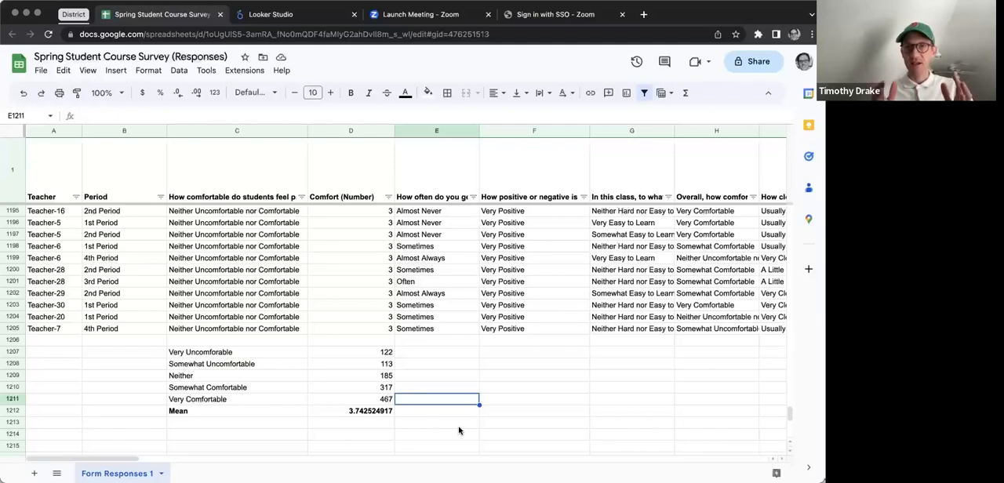
pyautogui.moveTo(382, 401); pyautogui.dragTo(251, 354)
pyautogui.scroll(-1, 251, 354)
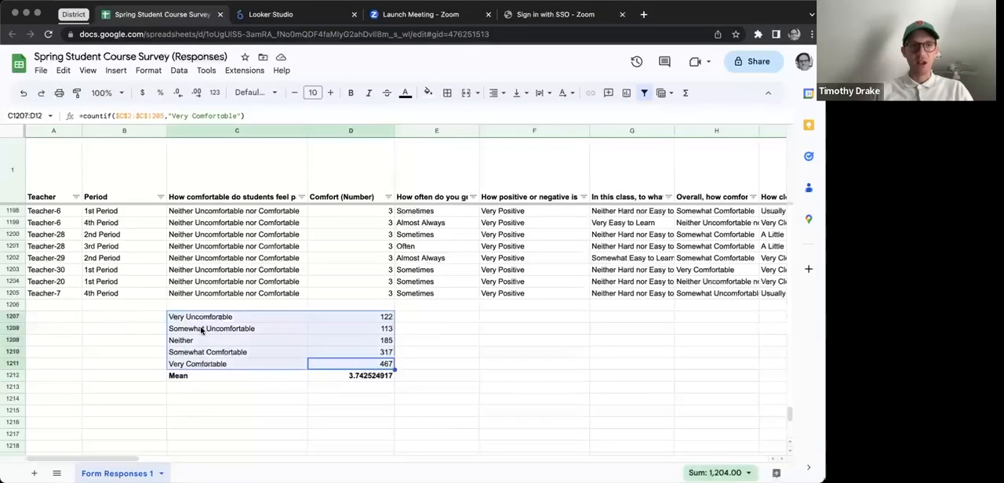
pyautogui.click(298, 390)
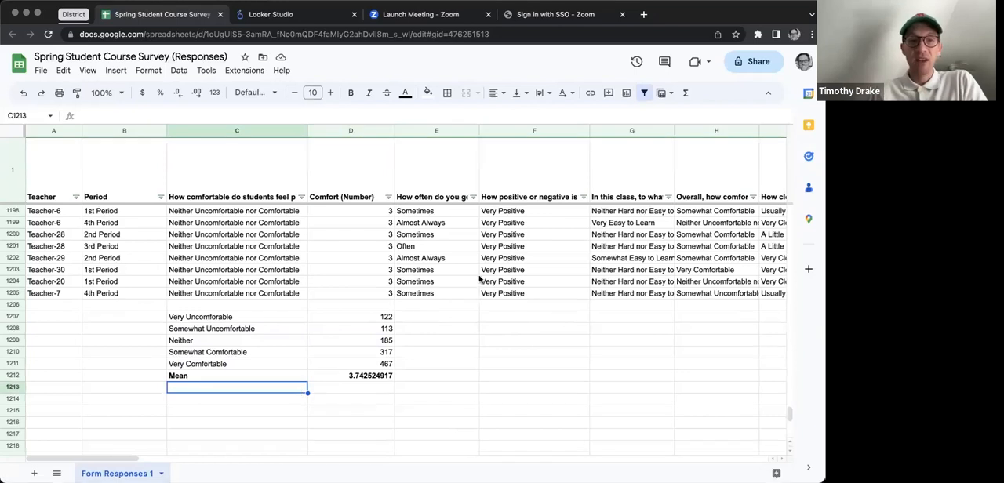
# Step: Copy the count formulas from D1207:D1211 into H1207:H1211 under the overall classroom comfort question
pyautogui.click(471, 317)
pyautogui.hscroll(2, 509, 319)
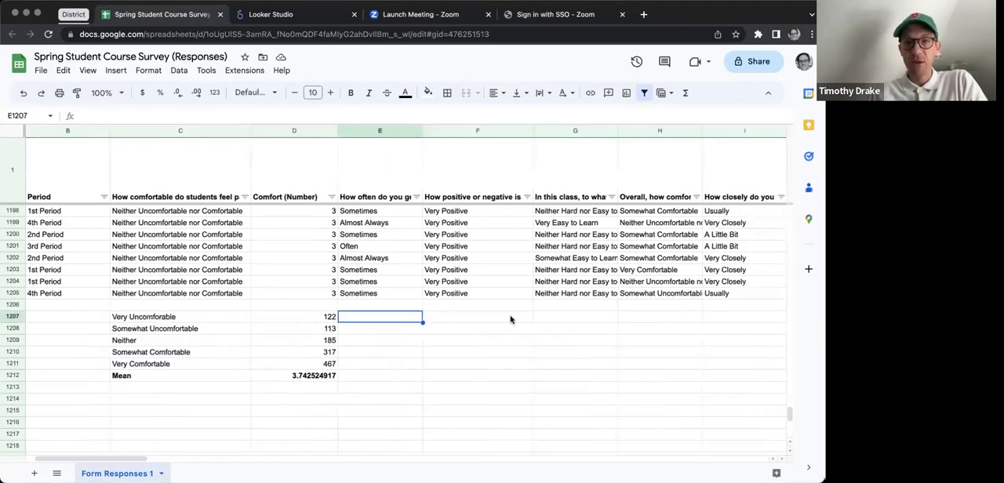
pyautogui.click(656, 262)
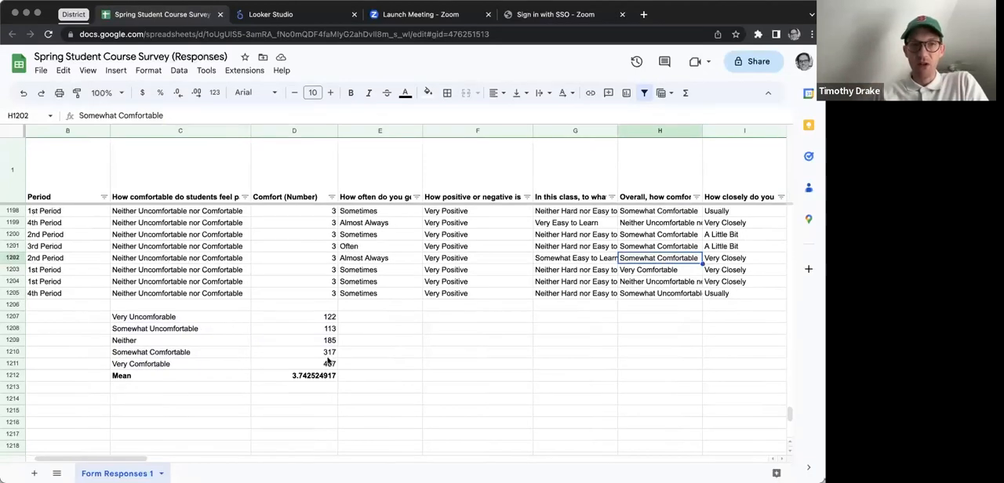
pyautogui.click(296, 317)
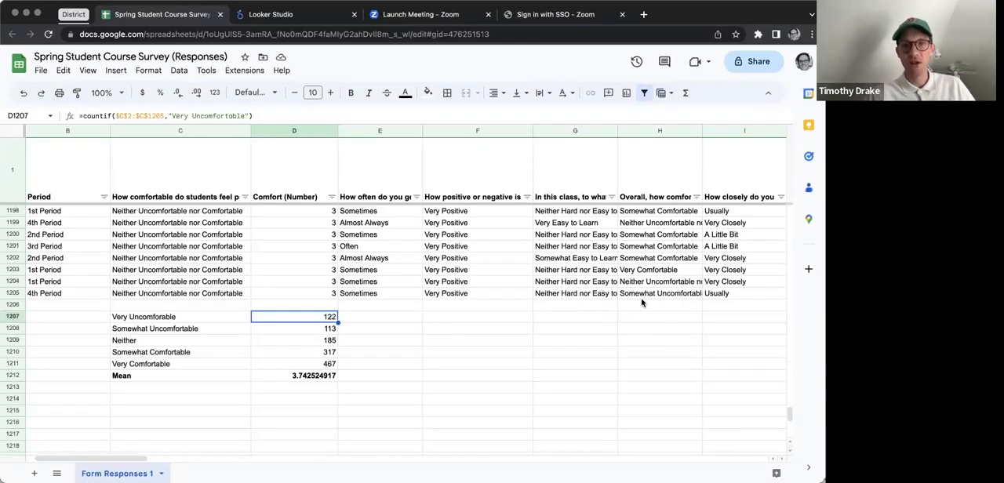
pyautogui.moveTo(335, 365); pyautogui.dragTo(331, 319)
pyautogui.hotkey('ctrl', 'c')
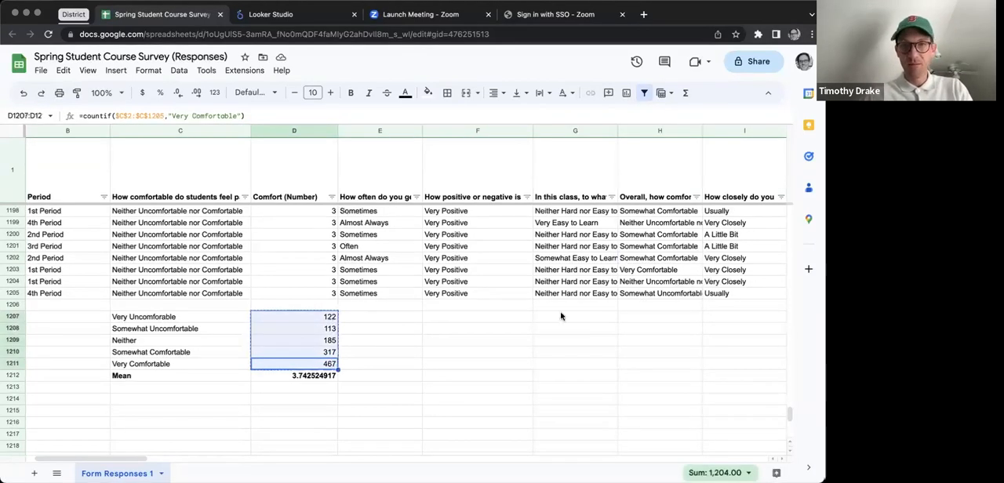
pyautogui.click(645, 317)
pyautogui.hotkey('ctrl', 'v')
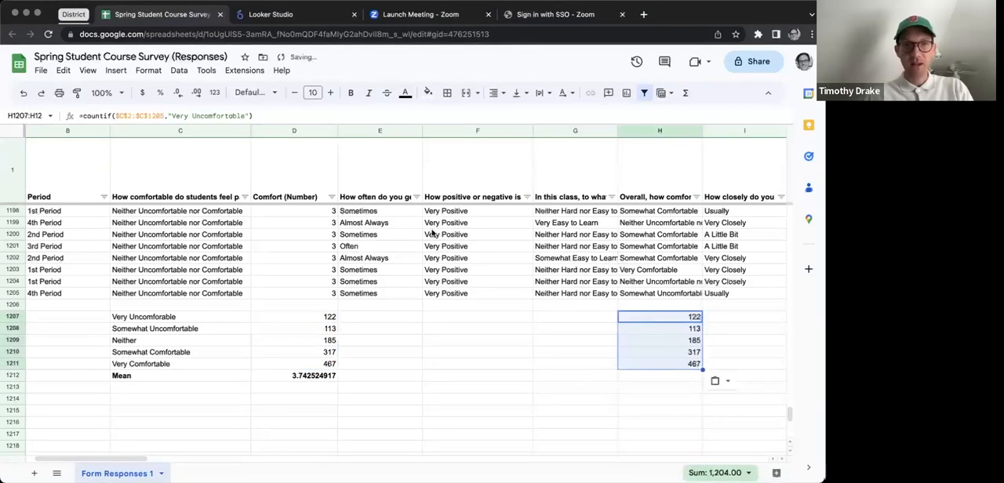
# Step: Change the COUNTIF range in H1207 and H1208 to $H$2:$H$1205
pyautogui.click(135, 115)
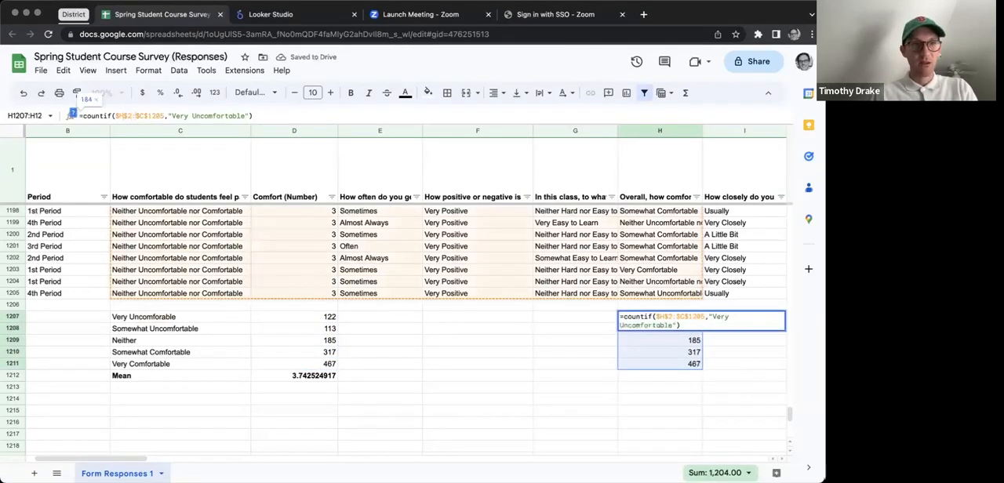
pyautogui.write('H')
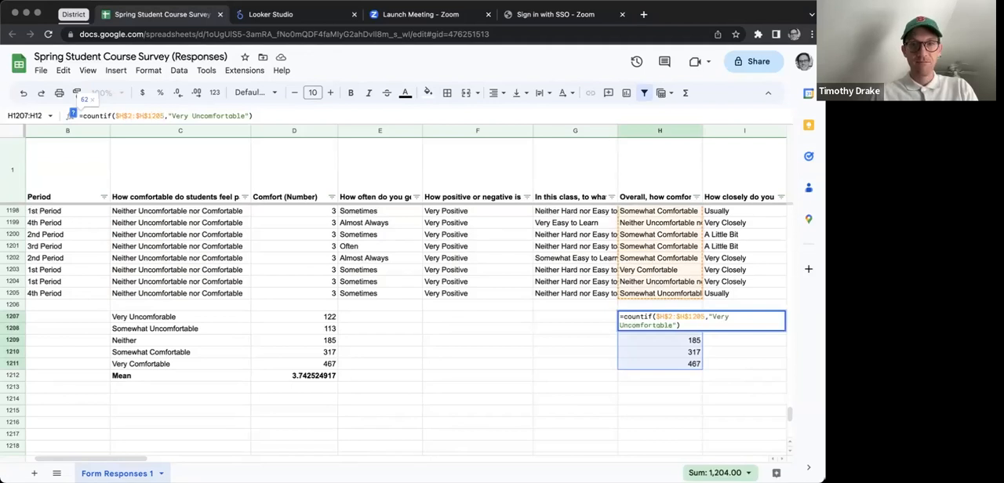
pyautogui.press('Return')
pyautogui.press('Up')
pyautogui.press('Down')
pyautogui.press('Up')
pyautogui.press('Down')
pyautogui.click(123, 113)
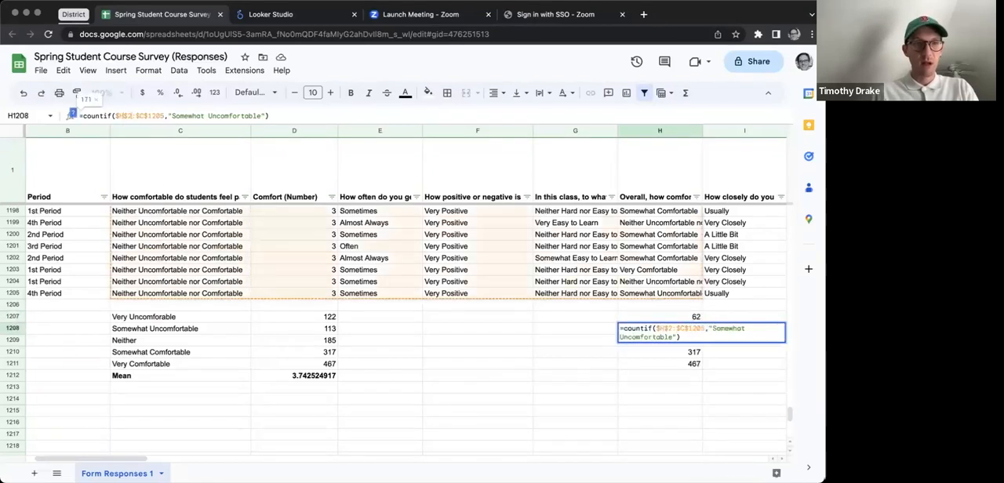
pyautogui.press('Return')
# Step: Change the COUNTIF range in H1209 and H1210 to $H$2:$H$1205
pyautogui.click(122, 115)
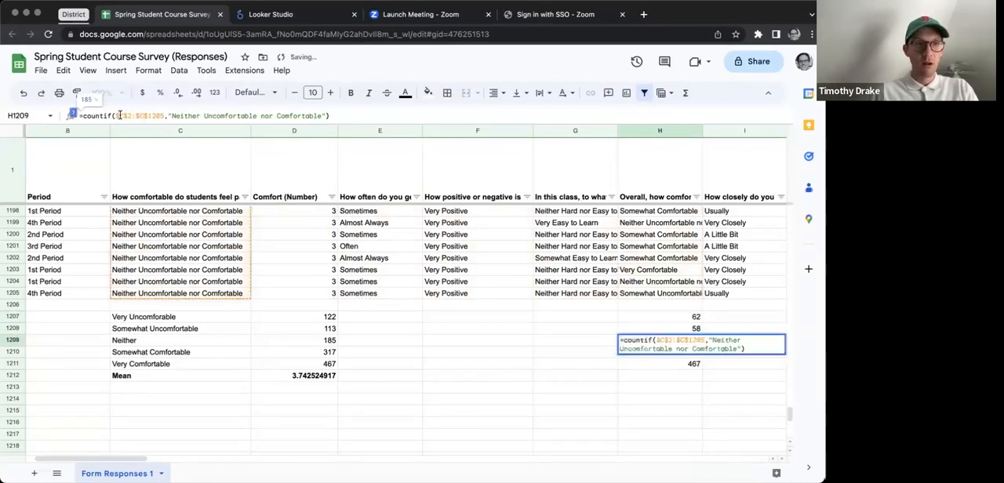
pyautogui.click(142, 116)
pyautogui.press('BackSpace')
pyautogui.write('H')
pyautogui.press('Return')
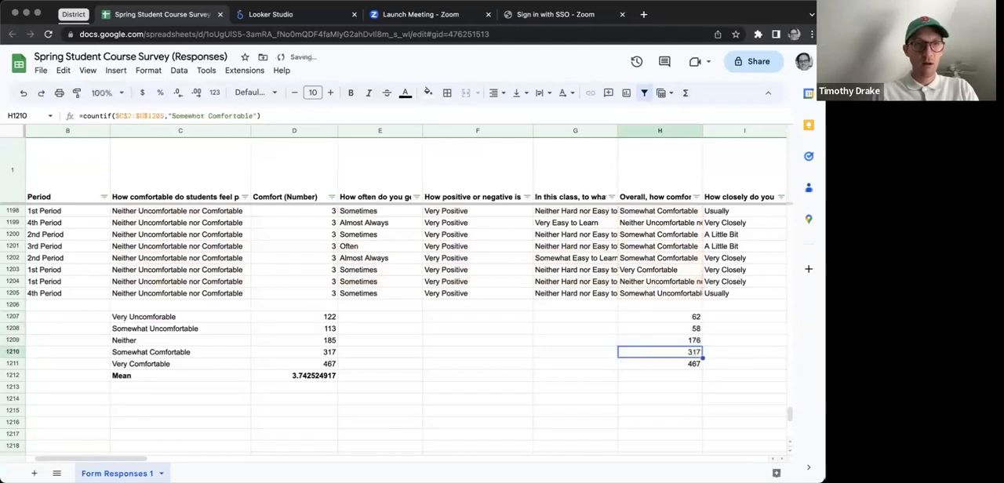
pyautogui.click(125, 115)
pyautogui.click(144, 115)
pyautogui.press('BackSpace')
pyautogui.write('H')
pyautogui.press('Return')
# Step: Change the "Very Comfortable" formula in H1211 to count over $H$2:$H$1205, without stray characters before the range
pyautogui.click(123, 116)
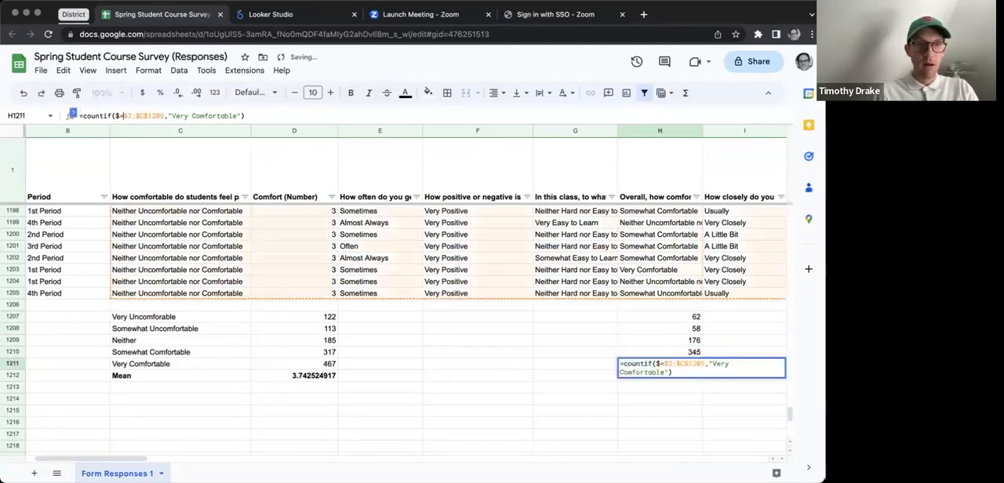
pyautogui.write('H$')
pyautogui.press('Return')
pyautogui.press('Up')
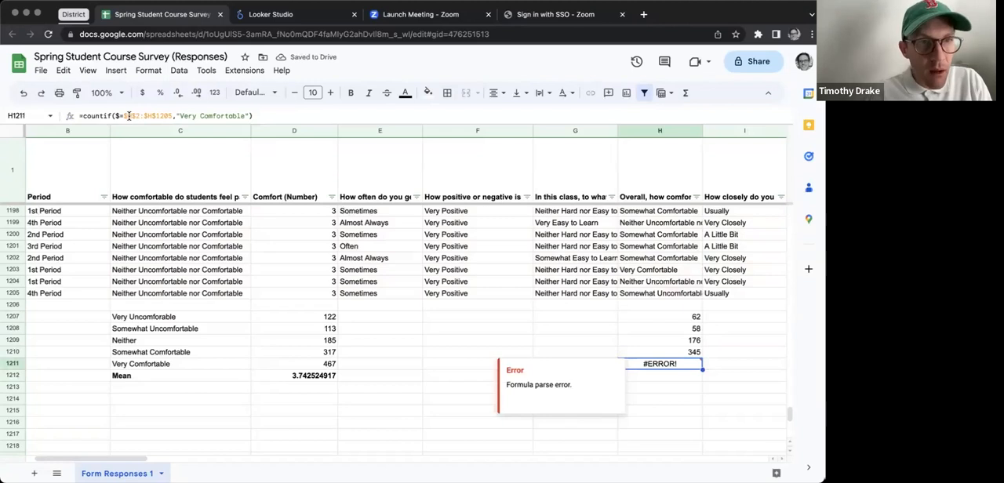
pyautogui.click(119, 115)
pyautogui.press('BackSpace')
pyautogui.click(255, 116)
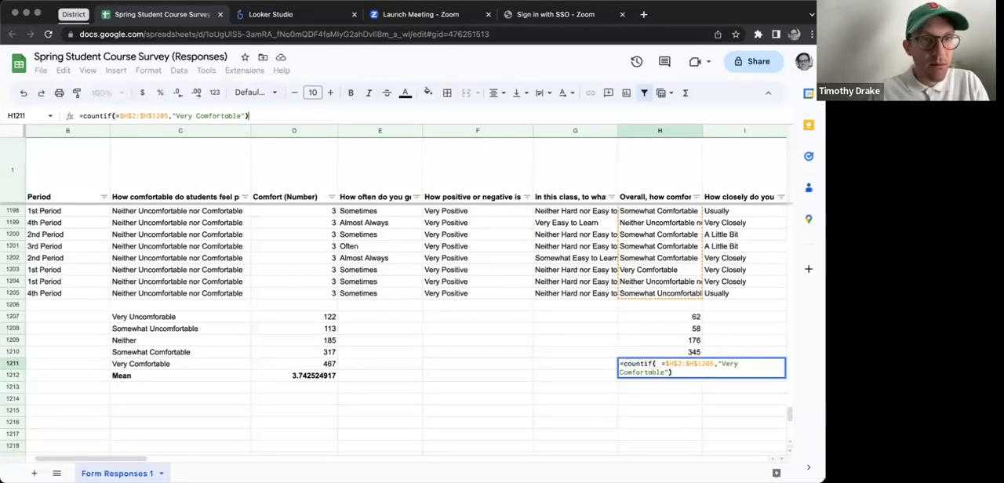
pyautogui.press('BackSpace')
pyautogui.click(120, 115)
pyautogui.press('BackSpace')
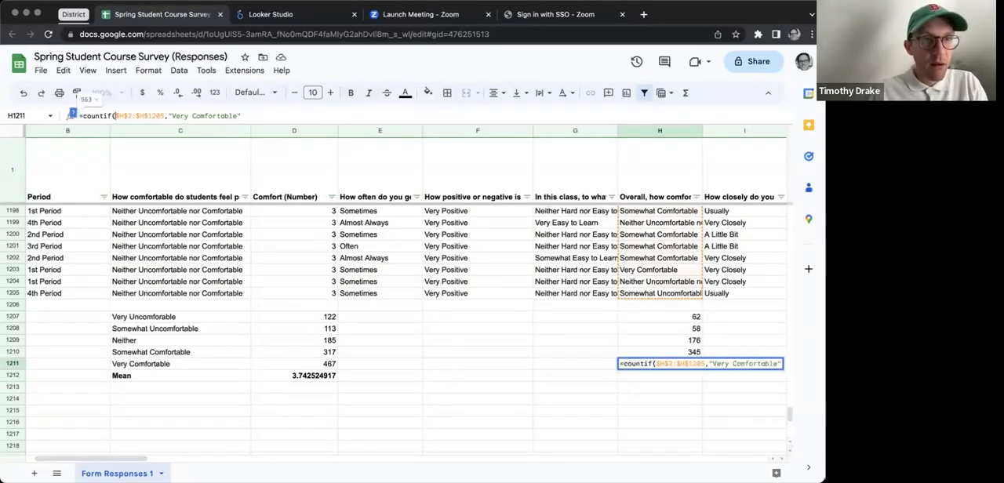
pyautogui.press('Return')
# Step: Examine the rating counts in H1207:H1211 against the classroom comfort question in H1, comparing the comfortable and uncomfortable groups
pyautogui.hotkey('shift', 'Up')
pyautogui.hotkey('shift', 'Up')
pyautogui.hotkey('shift', 'Up')
pyautogui.hotkey('shift', 'Up')
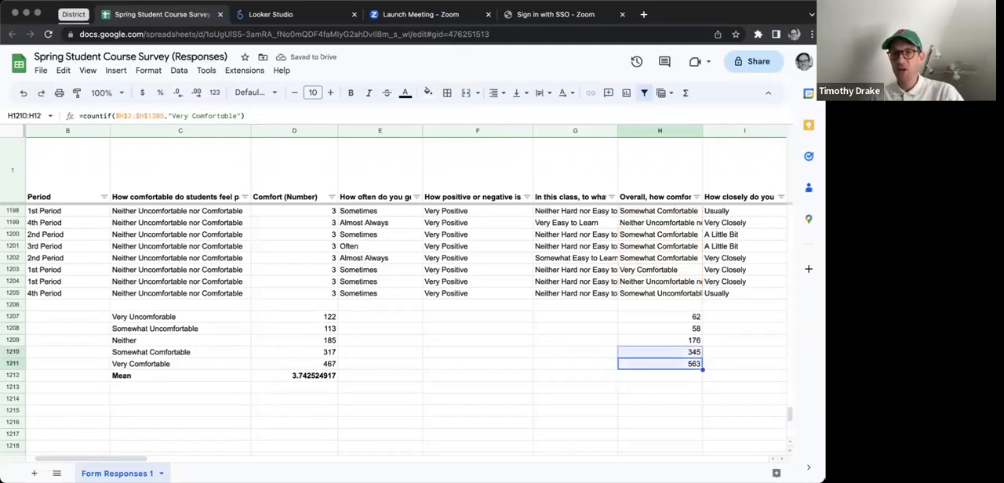
pyautogui.click(653, 193)
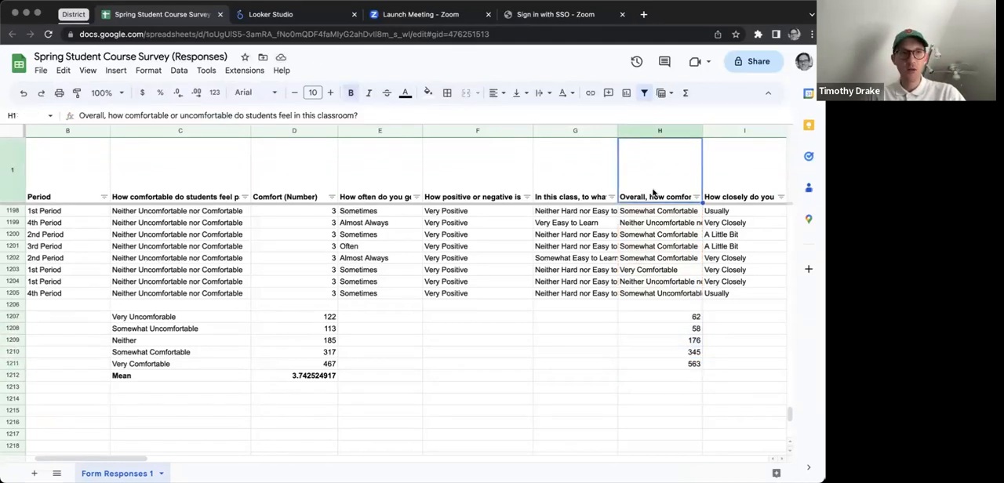
pyautogui.click(672, 318)
pyautogui.click(676, 366)
pyautogui.hotkey('shift', 'Up')
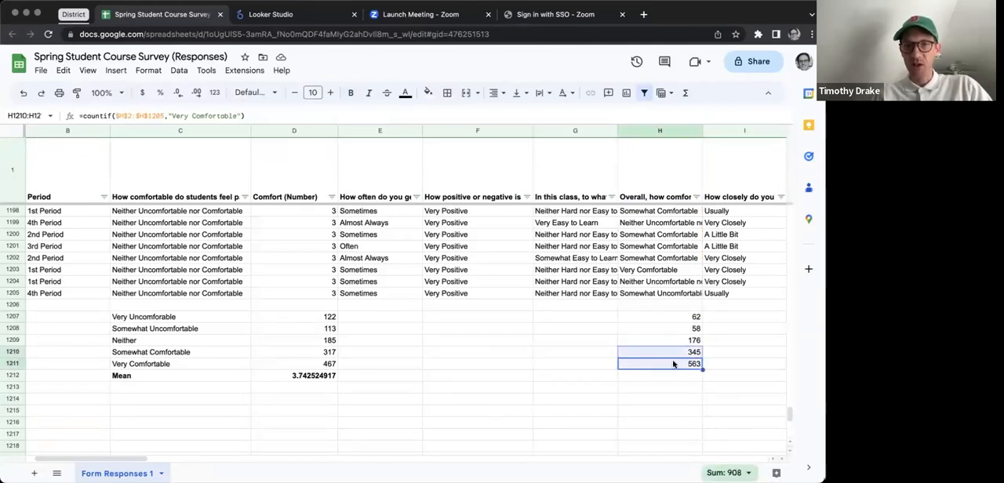
pyautogui.click(673, 364)
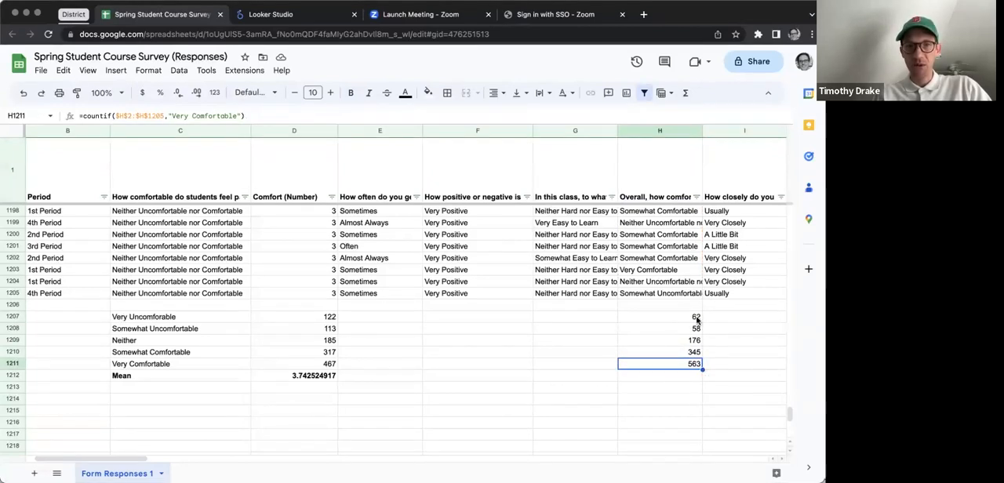
pyautogui.moveTo(695, 318); pyautogui.dragTo(697, 327)
pyautogui.click(679, 365)
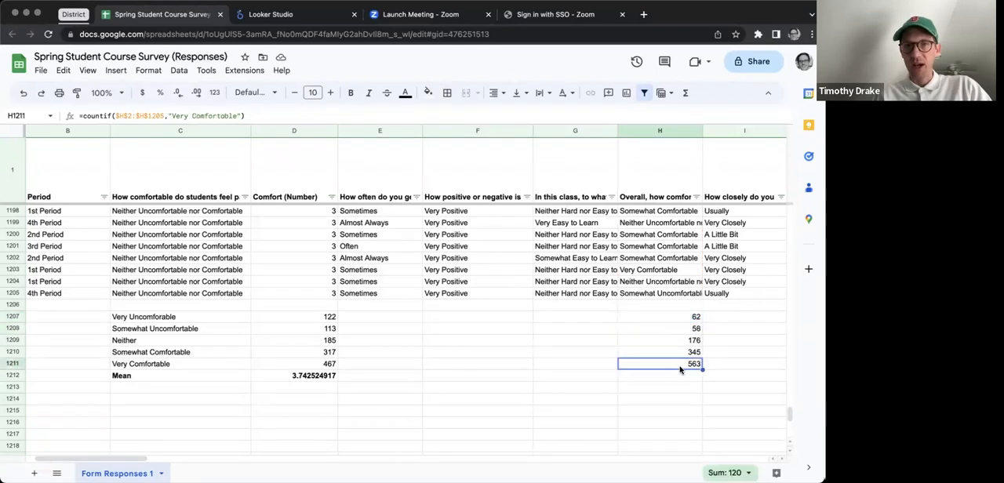
pyautogui.click(671, 378)
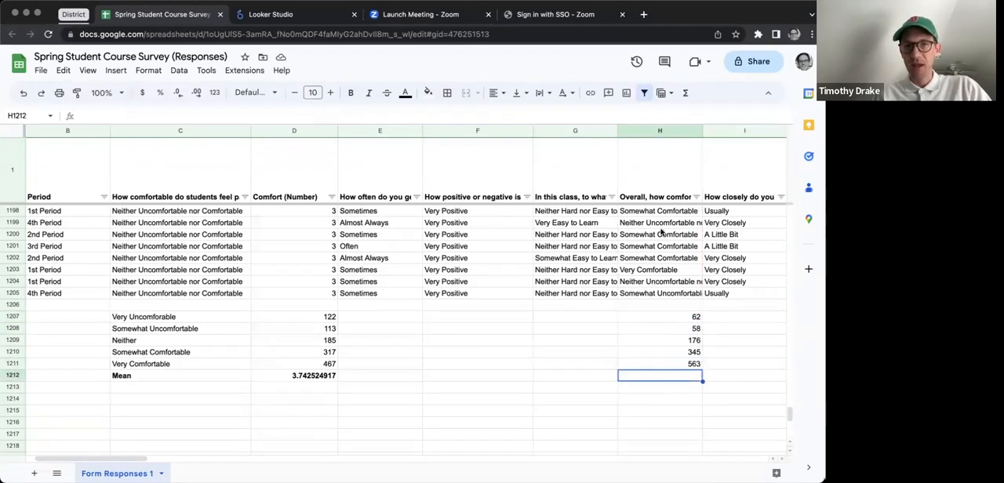
# Step: Insert an empty column to the right of column H, beside the overall comfort answers
pyautogui.rightClick(647, 137)
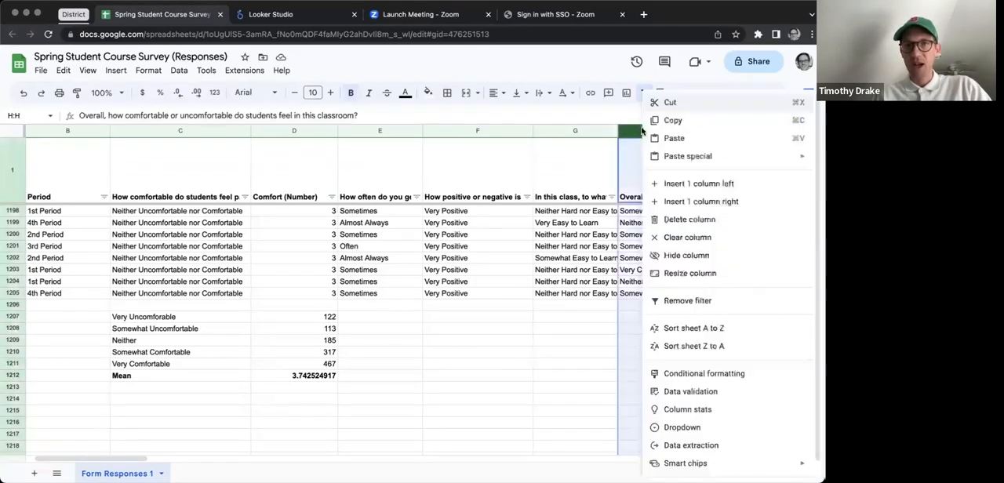
pyautogui.click(666, 200)
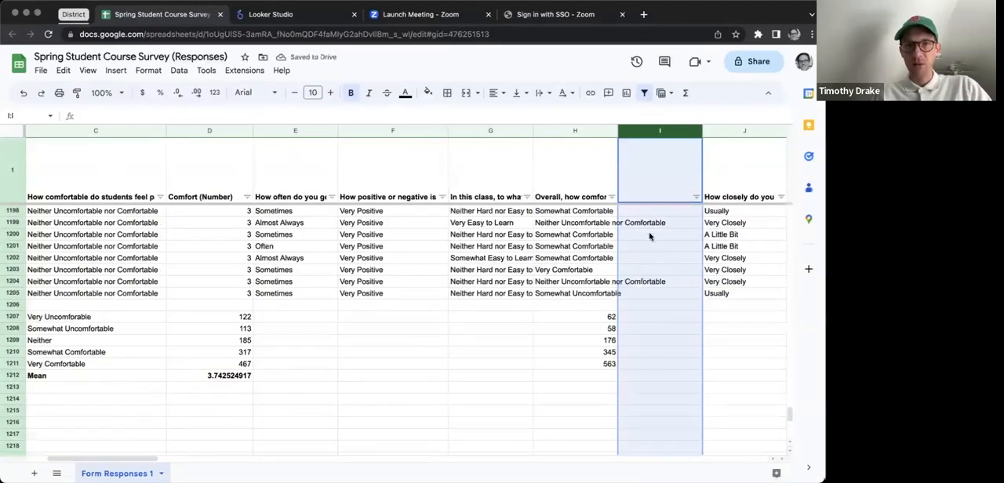
pyautogui.click(592, 379)
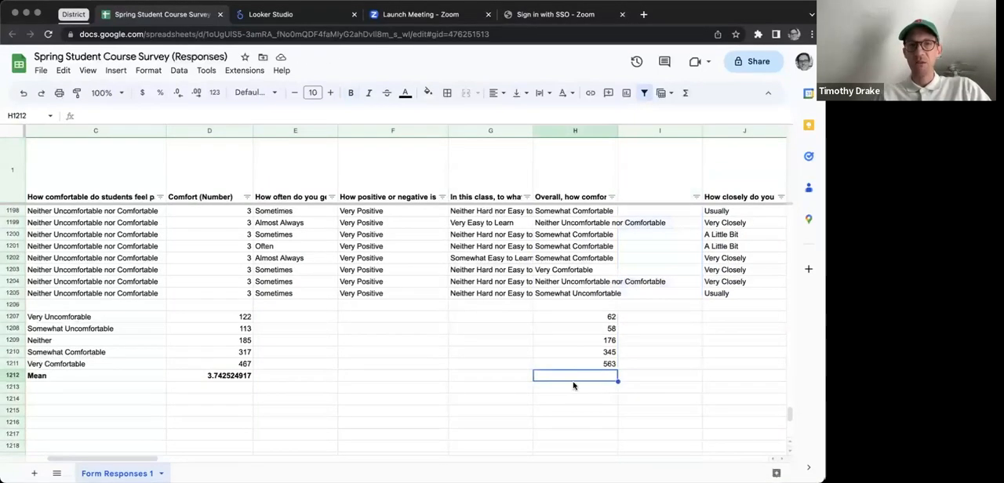